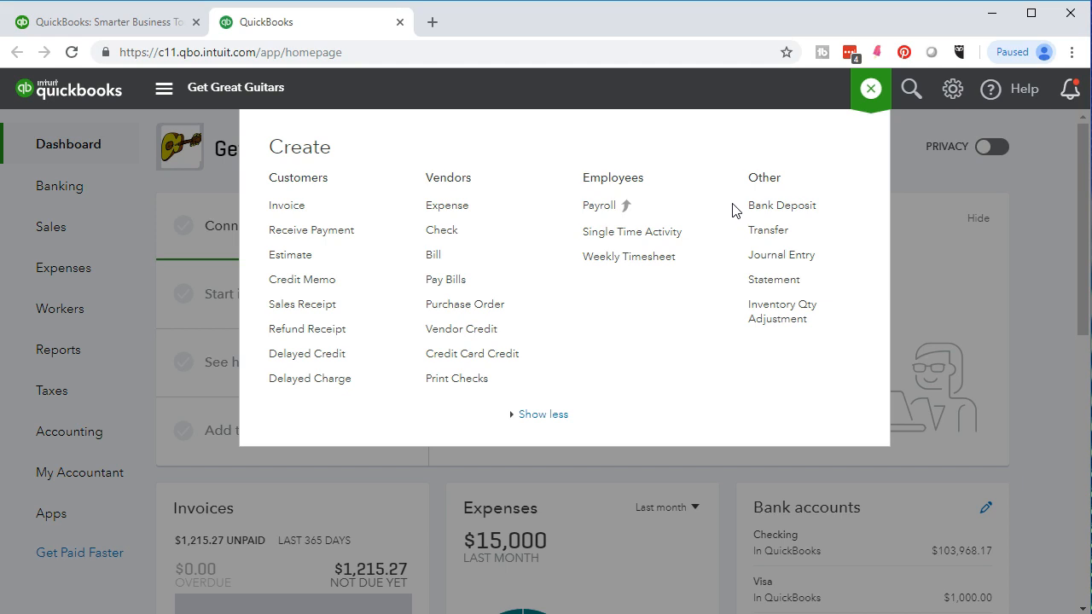
Start a new sales receipt and add Garcia Guitar as a new customer on it
{"action": "left_click", "coordinate": [749, 208]}
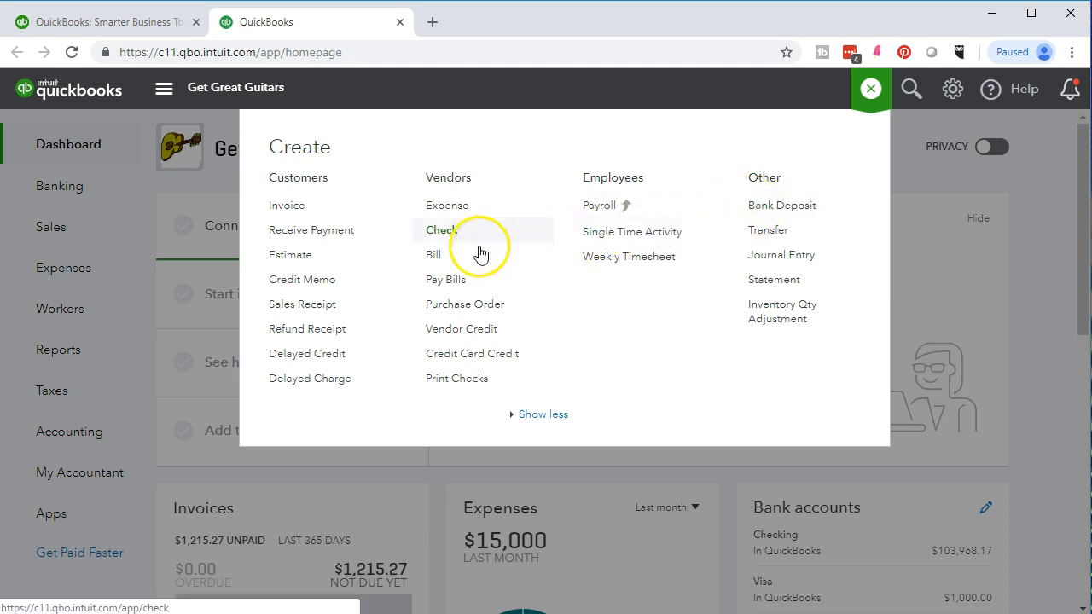
{"action": "left_click", "coordinate": [325, 308]}
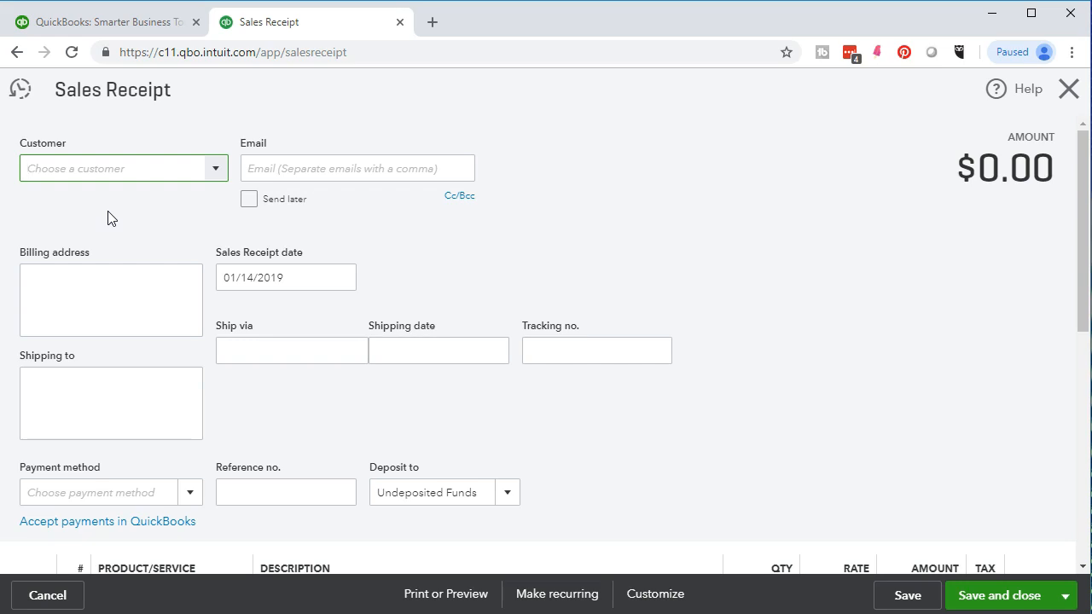
{"action": "left_click", "coordinate": [215, 168]}
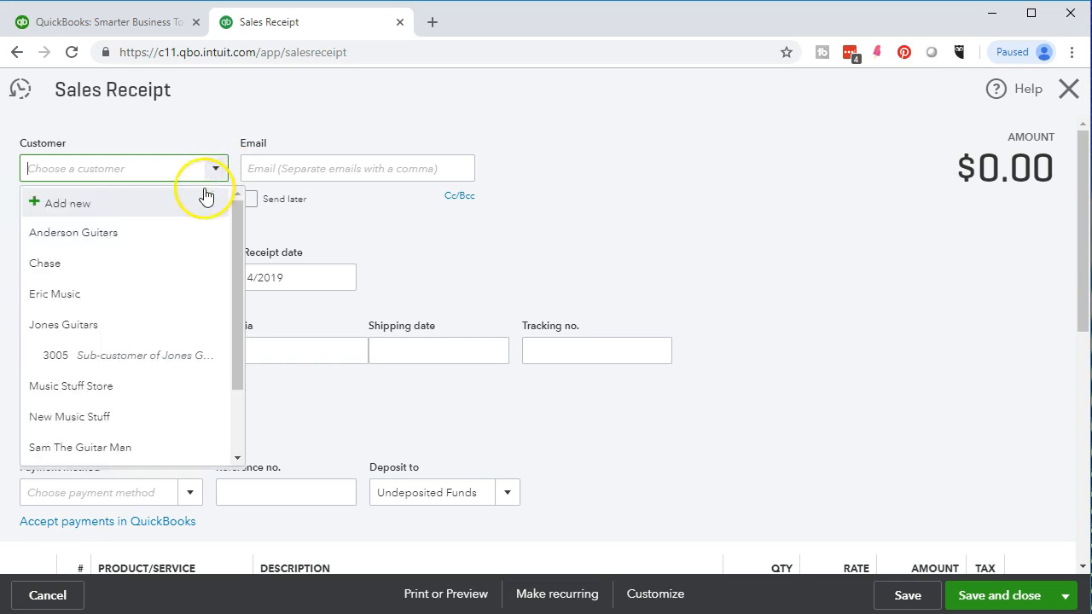
{"action": "scroll", "coordinate": [162, 300], "scroll_direction": "down", "scroll_amount": 3}
{"action": "scroll", "coordinate": [161, 300], "scroll_direction": "up", "scroll_amount": 3}
{"action": "left_click", "coordinate": [81, 168]}
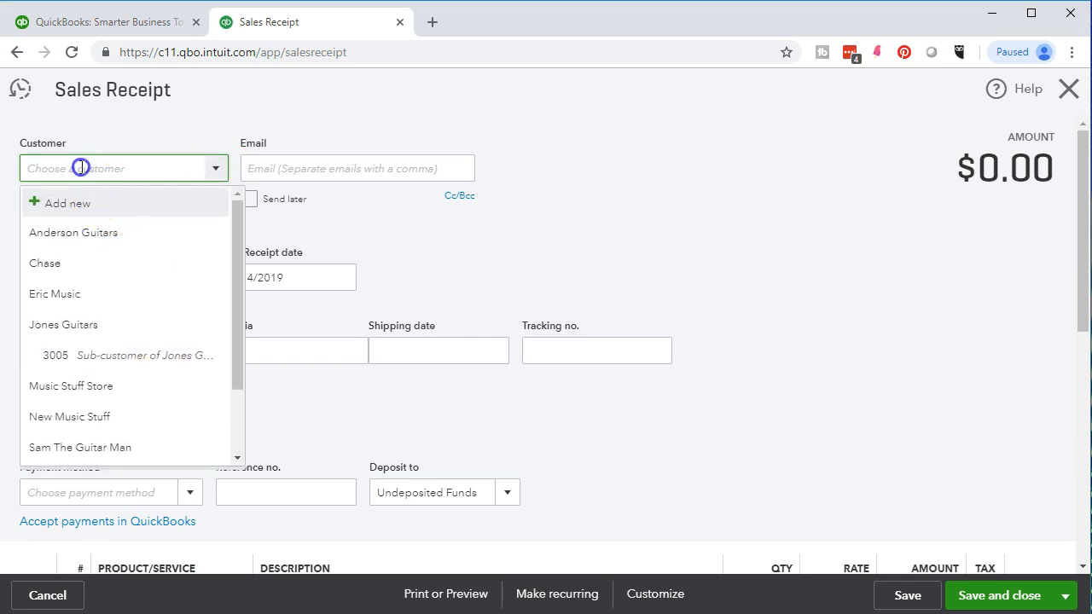
{"action": "type", "text": "Garcia Guitar"}
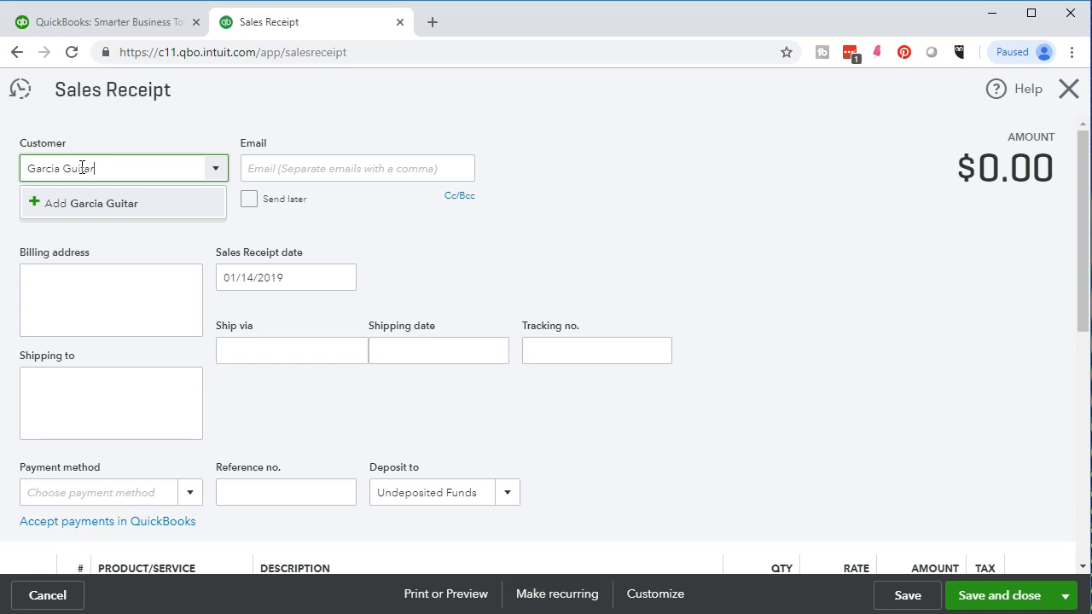
{"action": "key", "text": "Tab"}
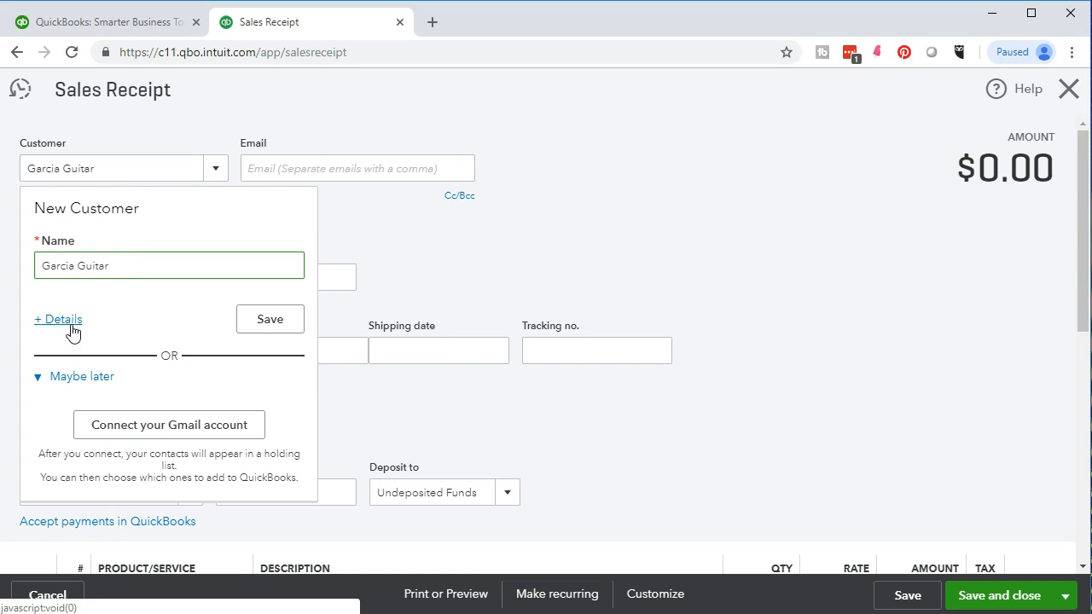
{"action": "left_click", "coordinate": [270, 319]}
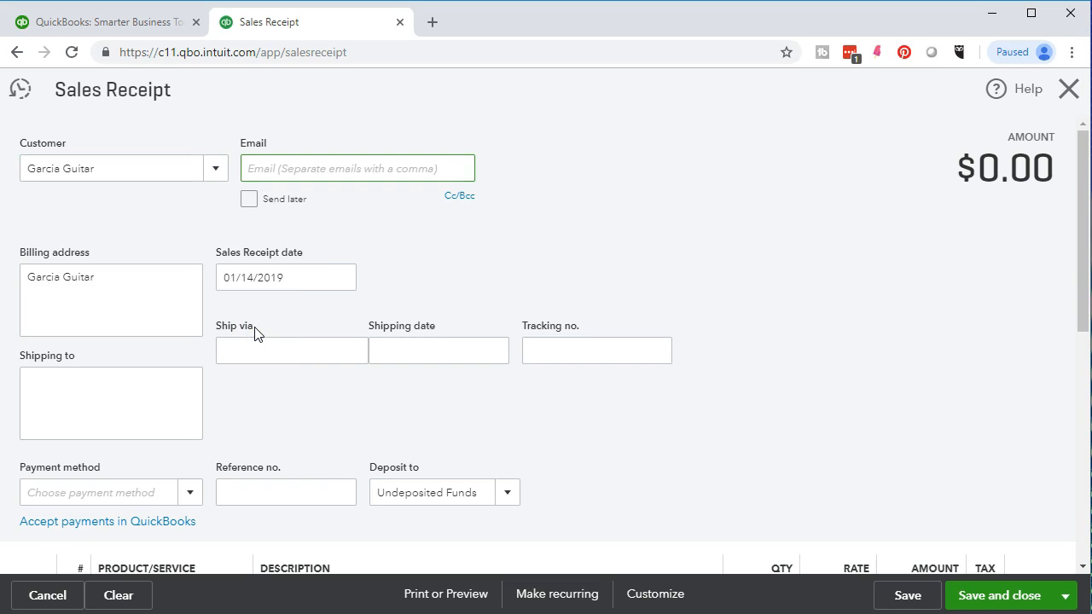
Set the sales receipt date to 02/12/2019, leaving the billing and shipping addresses as they are
{"action": "left_click", "coordinate": [189, 311]}
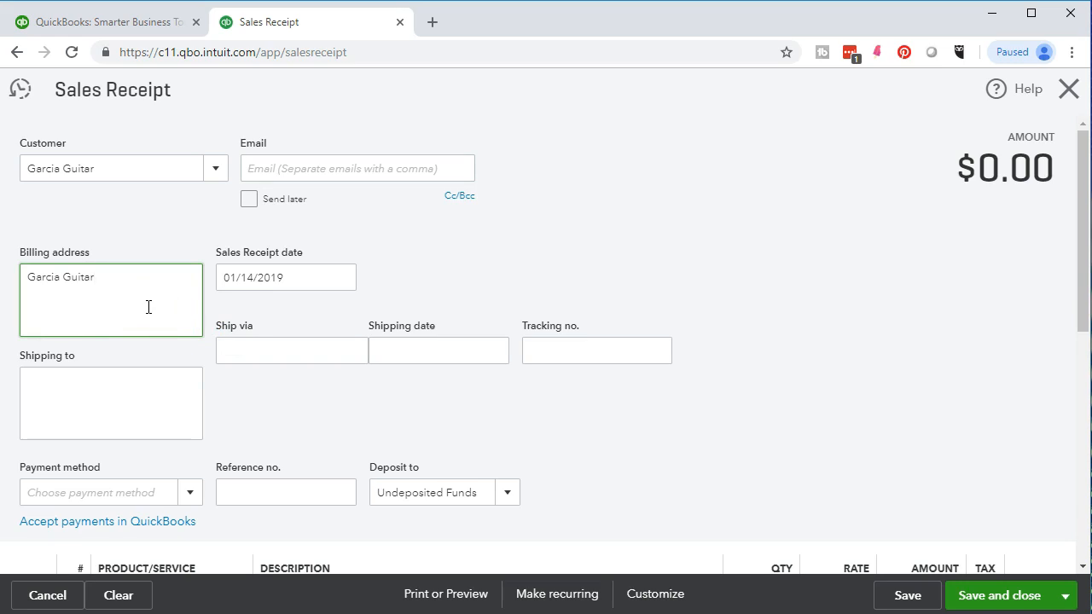
{"action": "key", "text": "Tab"}
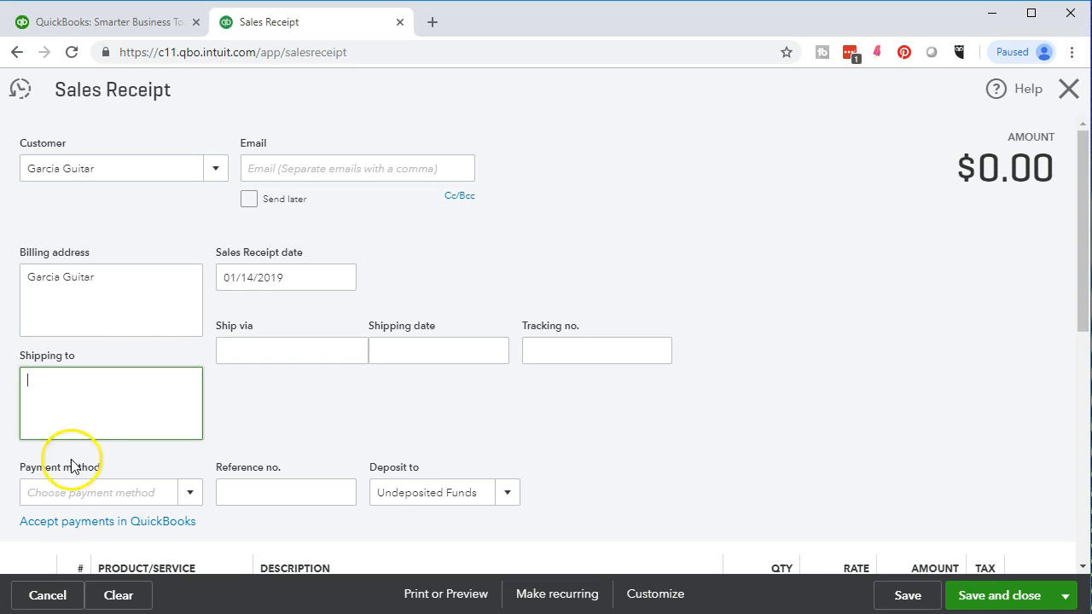
{"action": "left_click", "coordinate": [117, 260]}
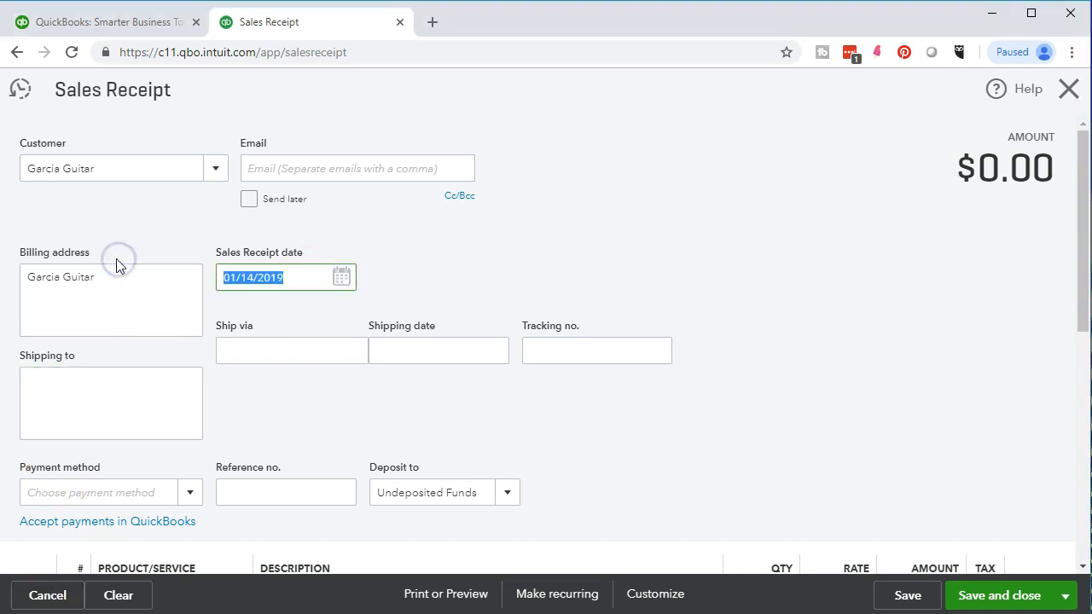
{"action": "type", "text": "0"}
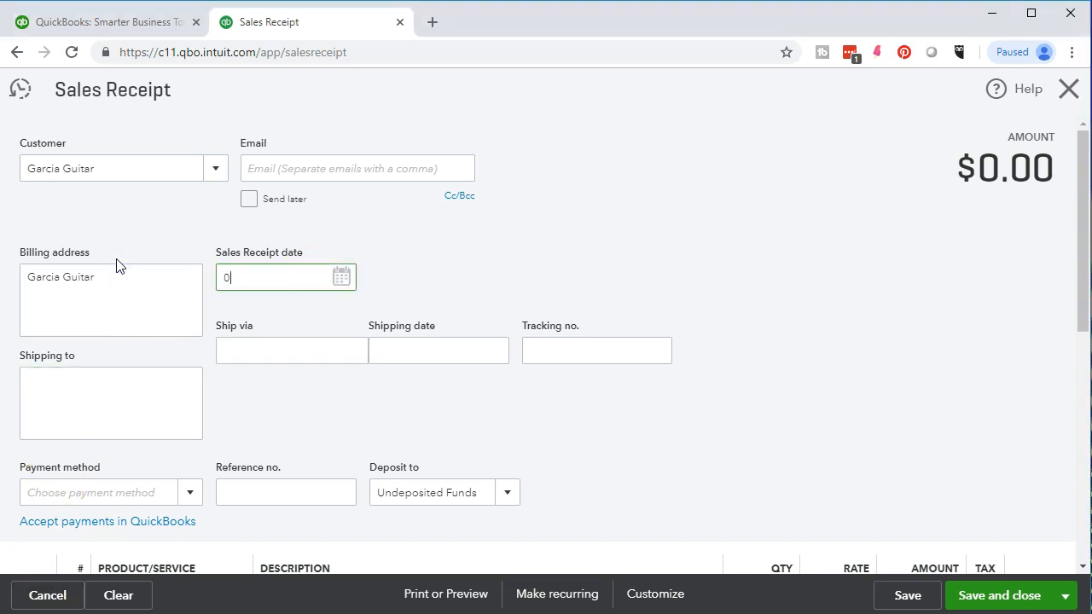
{"action": "type", "text": "2/12/2019"}
{"action": "key", "text": "Tab"}
{"action": "left_click", "coordinate": [205, 461]}
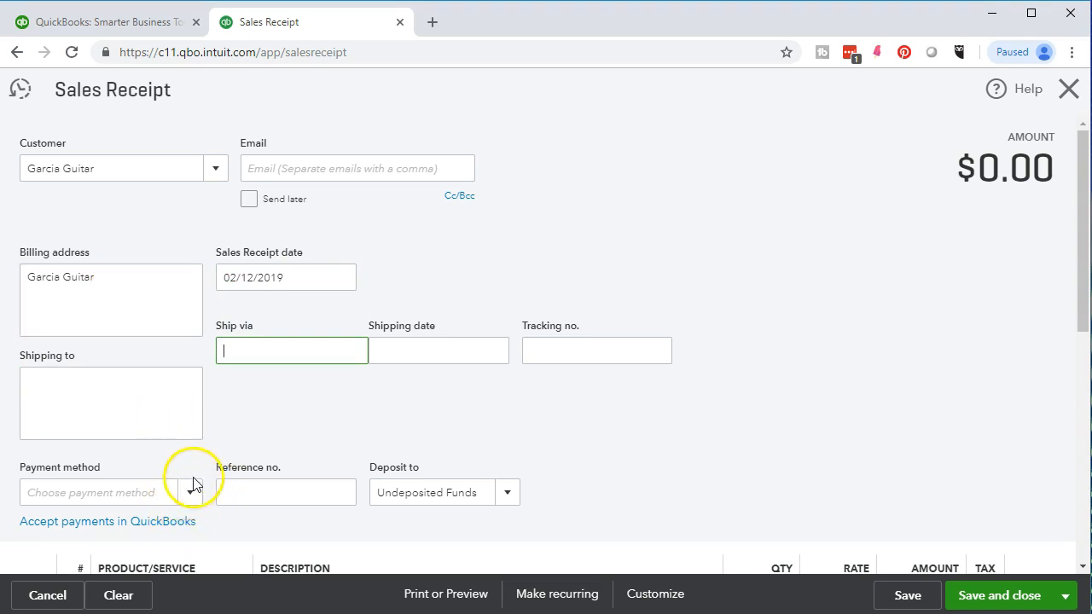
Set the payment method to Check and keep Undeposited Funds as the deposit account
{"action": "scroll", "coordinate": [212, 446], "scroll_direction": "down", "scroll_amount": 1}
{"action": "scroll", "coordinate": [213, 449], "scroll_direction": "down", "scroll_amount": 1}
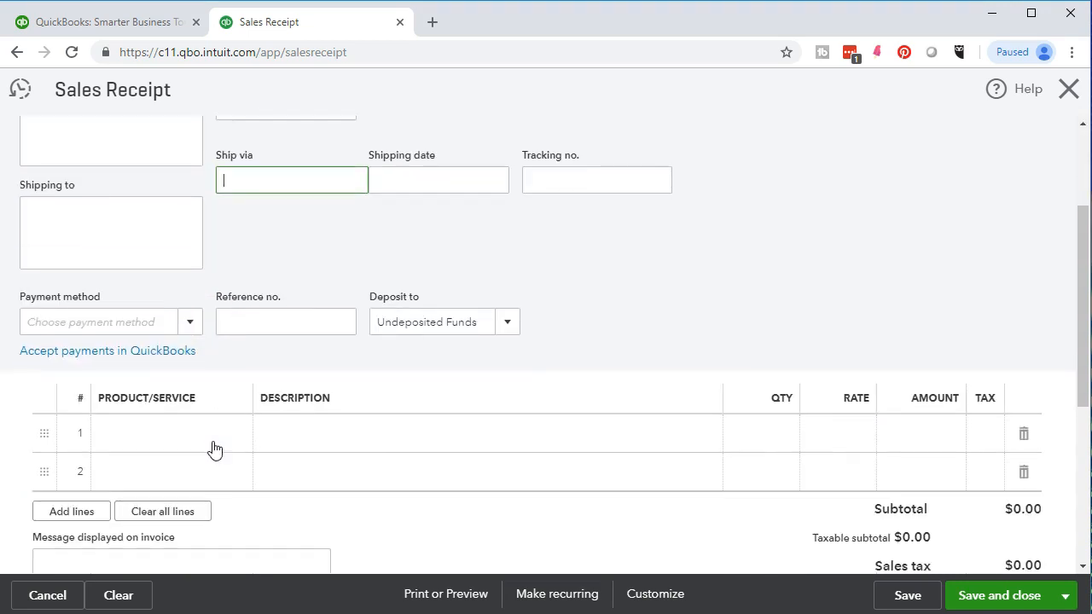
{"action": "left_click", "coordinate": [188, 322]}
{"action": "left_click", "coordinate": [131, 413]}
{"action": "left_click", "coordinate": [237, 324]}
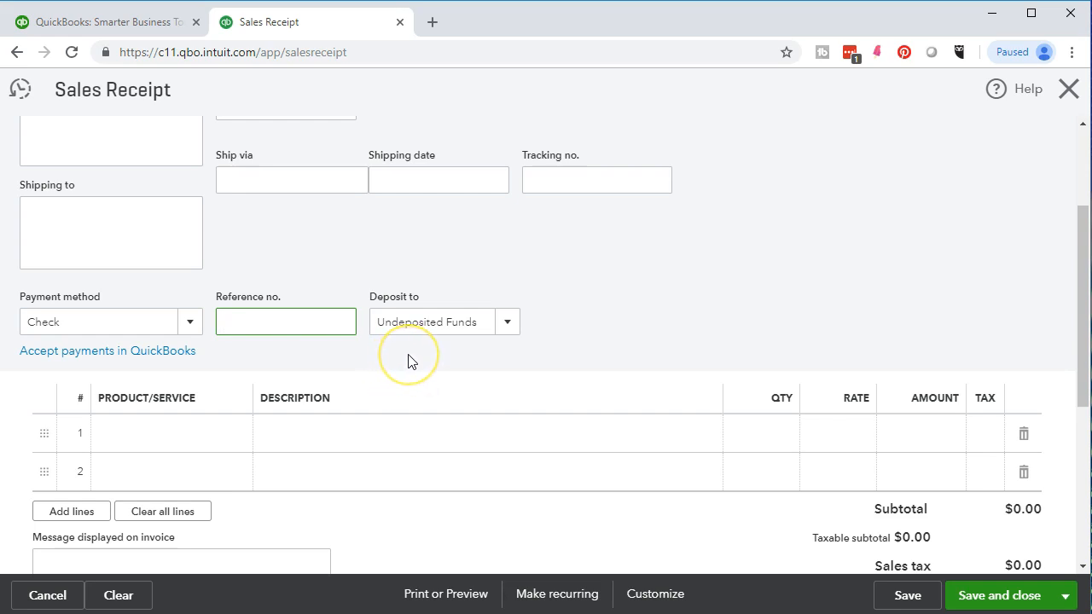
{"action": "left_click", "coordinate": [509, 321]}
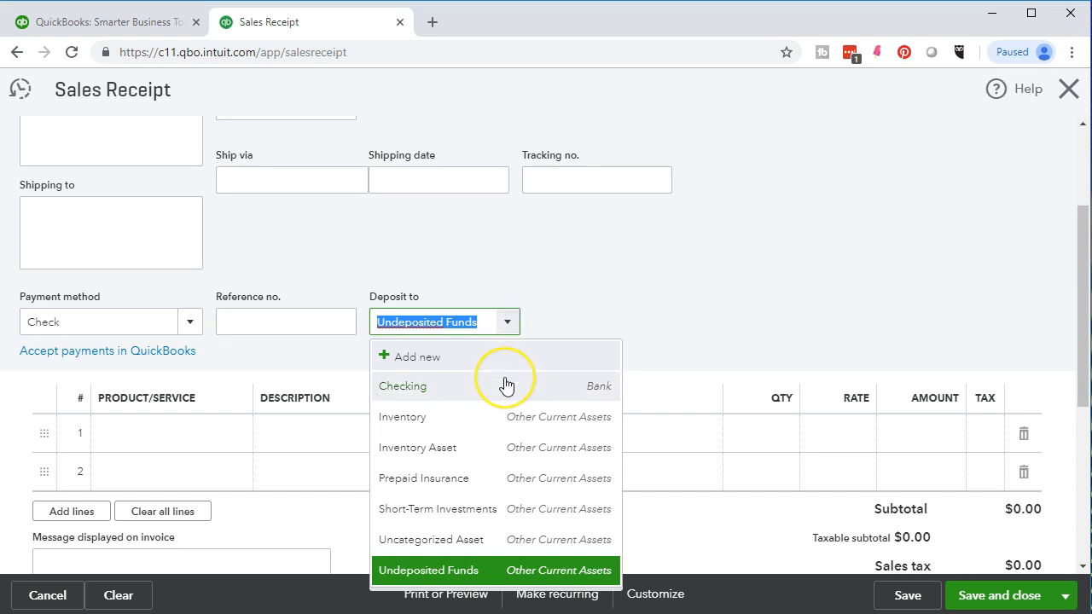
{"action": "left_click", "coordinate": [619, 296]}
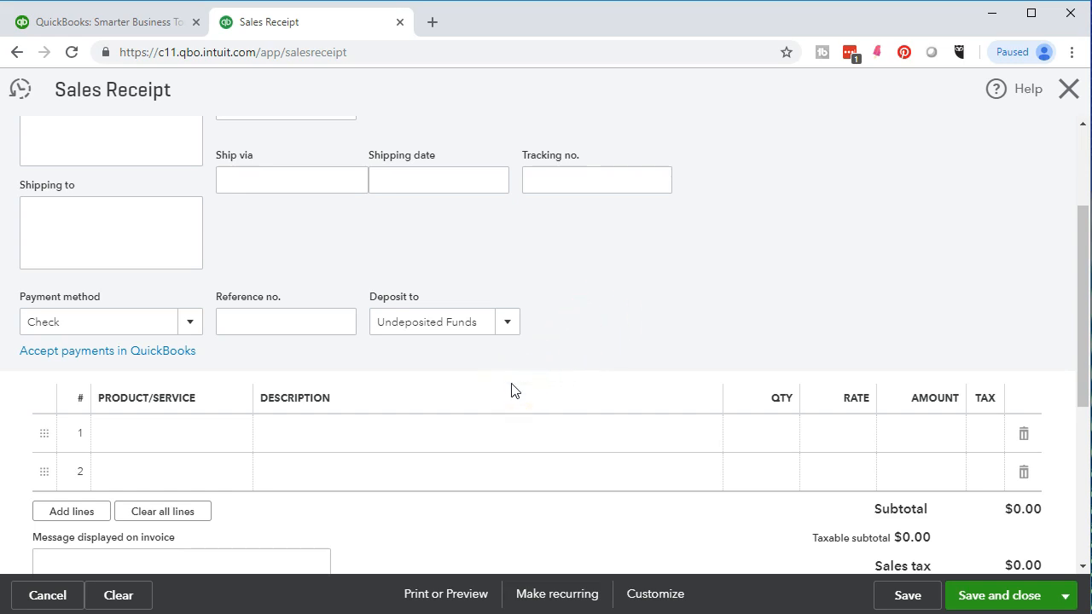
Add the product ELP to the first line of the receipt, keeping its default quantity, rate and tax setting
{"action": "scroll", "coordinate": [512, 390], "scroll_direction": "down", "scroll_amount": 1}
{"action": "left_click", "coordinate": [178, 339]}
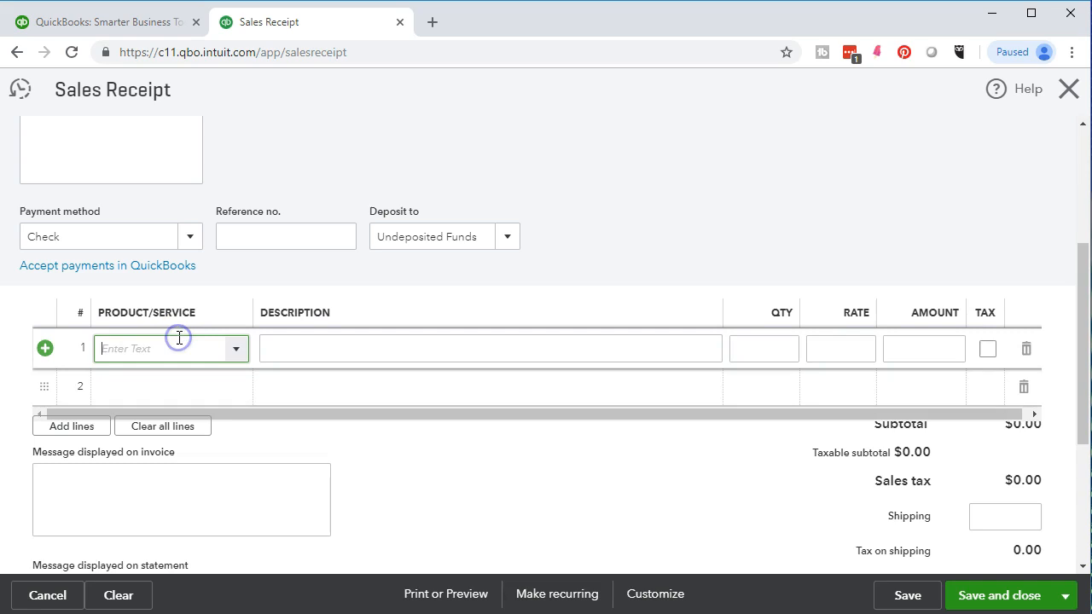
{"action": "left_click", "coordinate": [239, 357]}
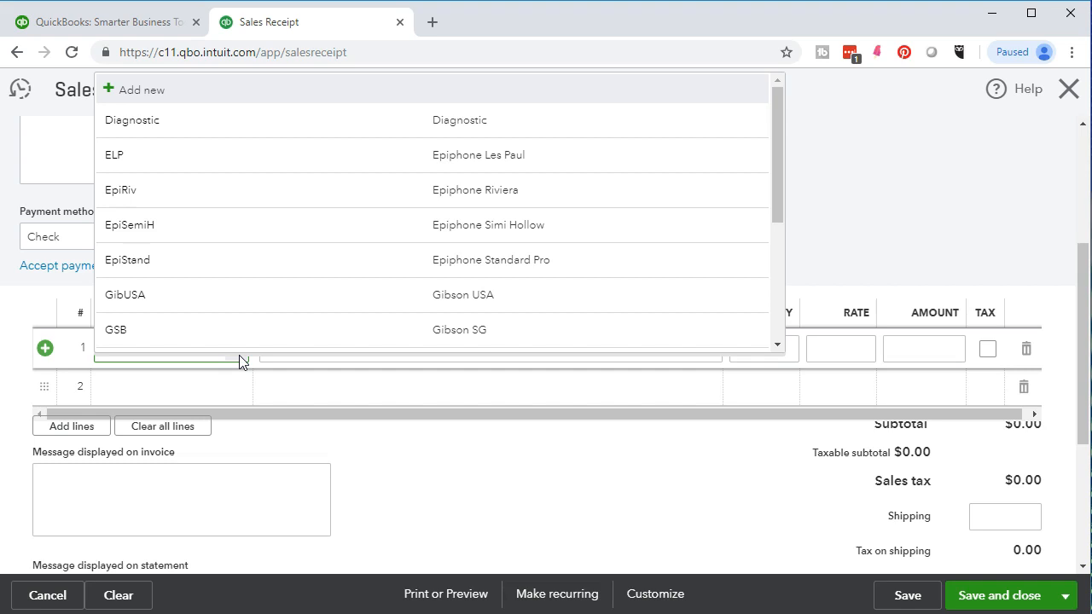
{"action": "type", "text": "El"}
{"action": "key", "text": "Tab"}
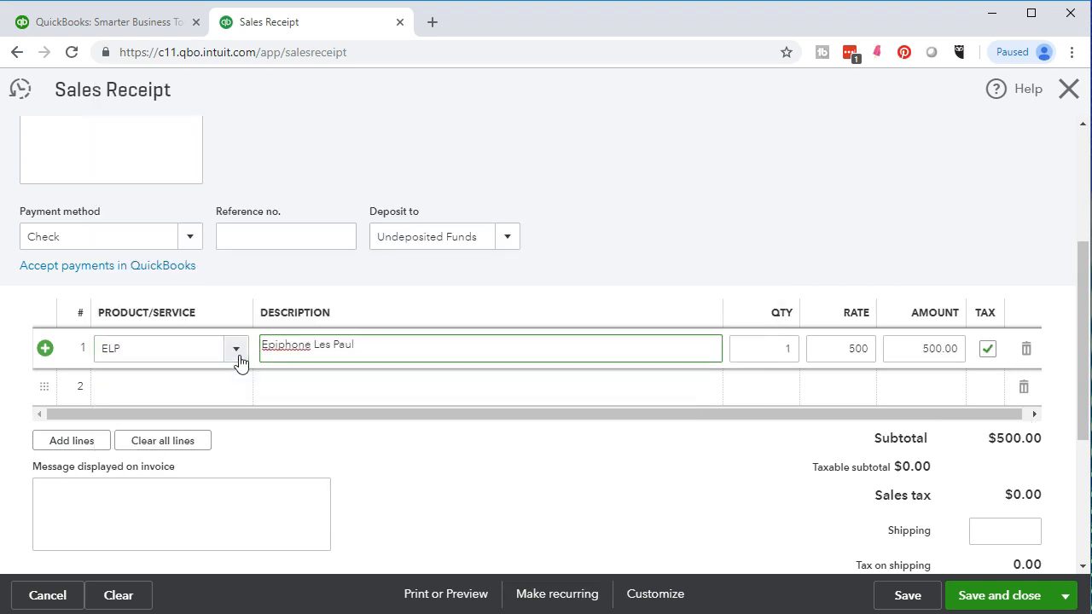
{"action": "key", "text": "Tab"}
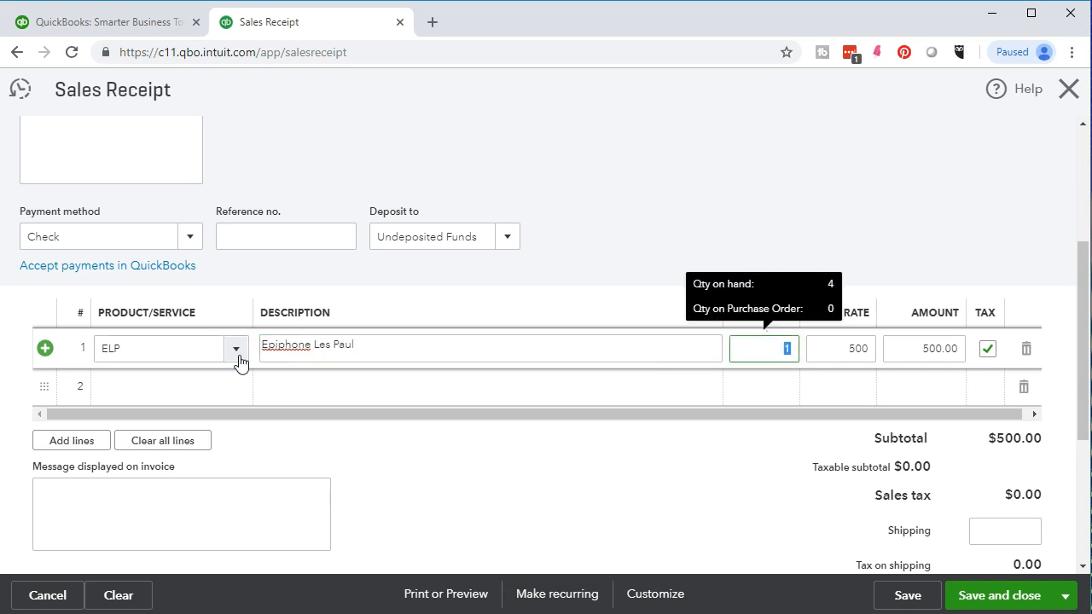
{"action": "key", "text": "Tab"}
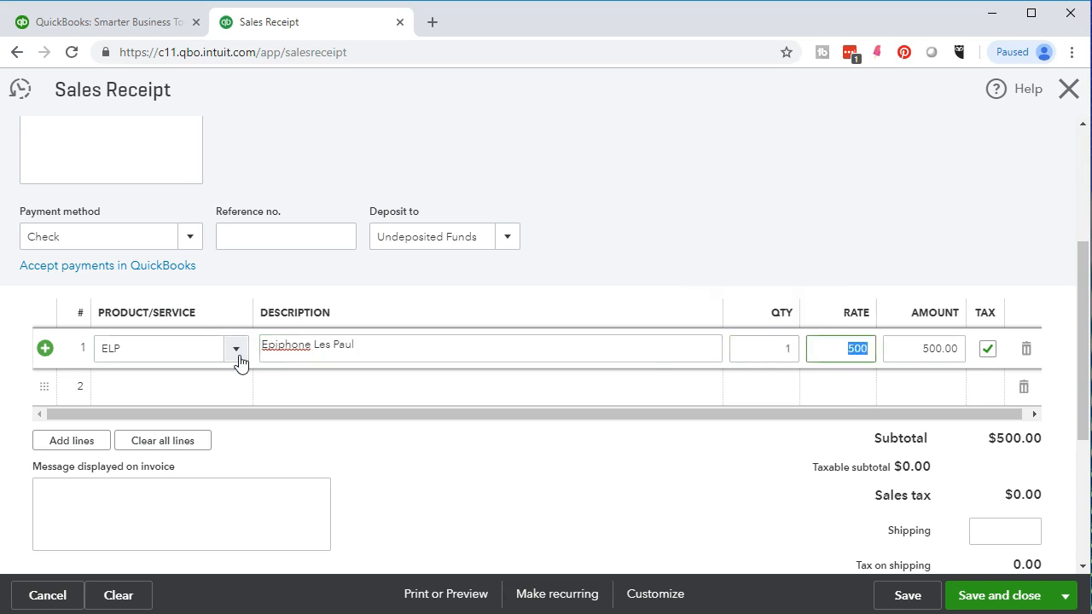
{"action": "key", "text": "Tab"}
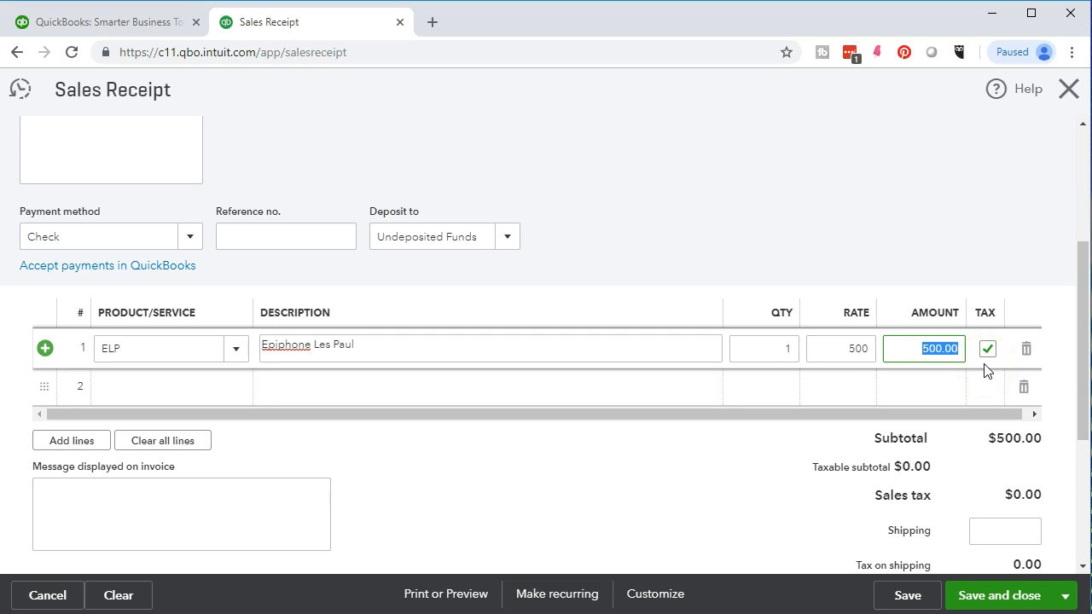
{"action": "left_click", "coordinate": [803, 481]}
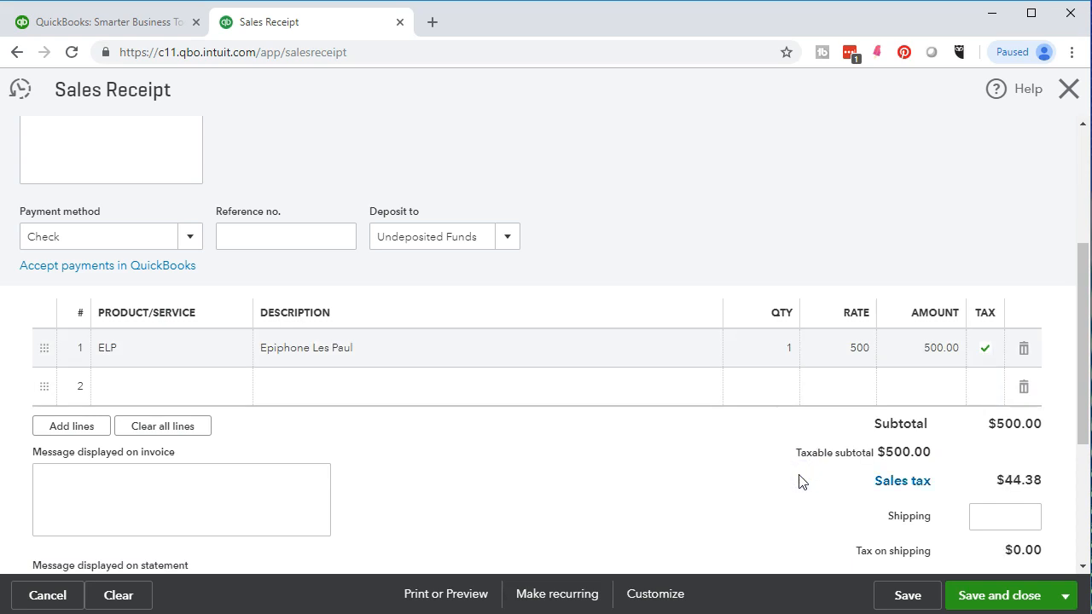
Override the receipt's sales tax with a 5% rate, giving Other as the reason
{"action": "left_click", "coordinate": [879, 492]}
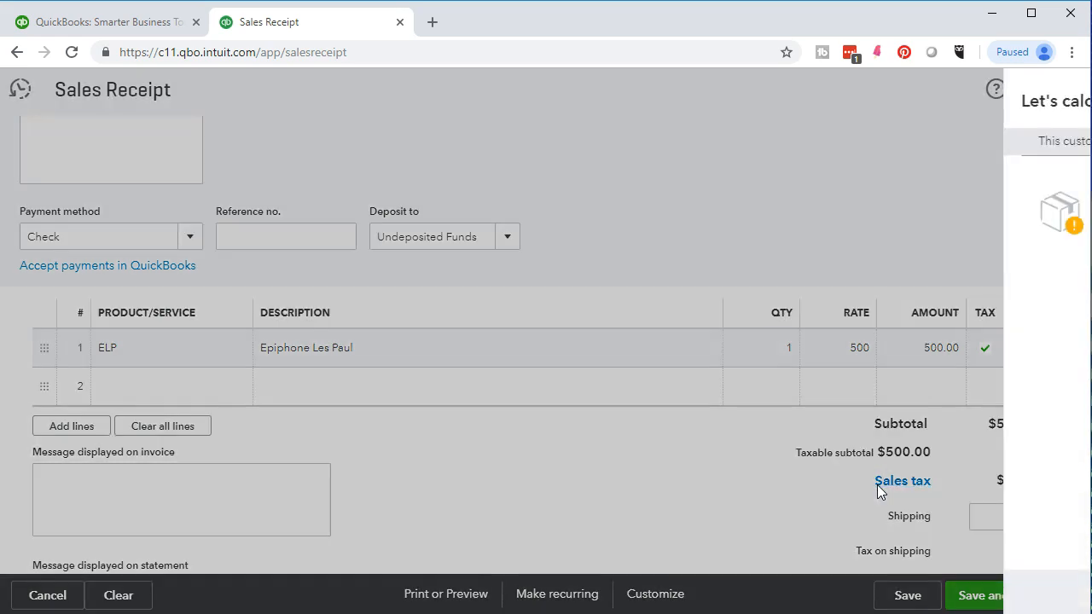
{"action": "scroll", "coordinate": [879, 491], "scroll_direction": "down", "scroll_amount": 3}
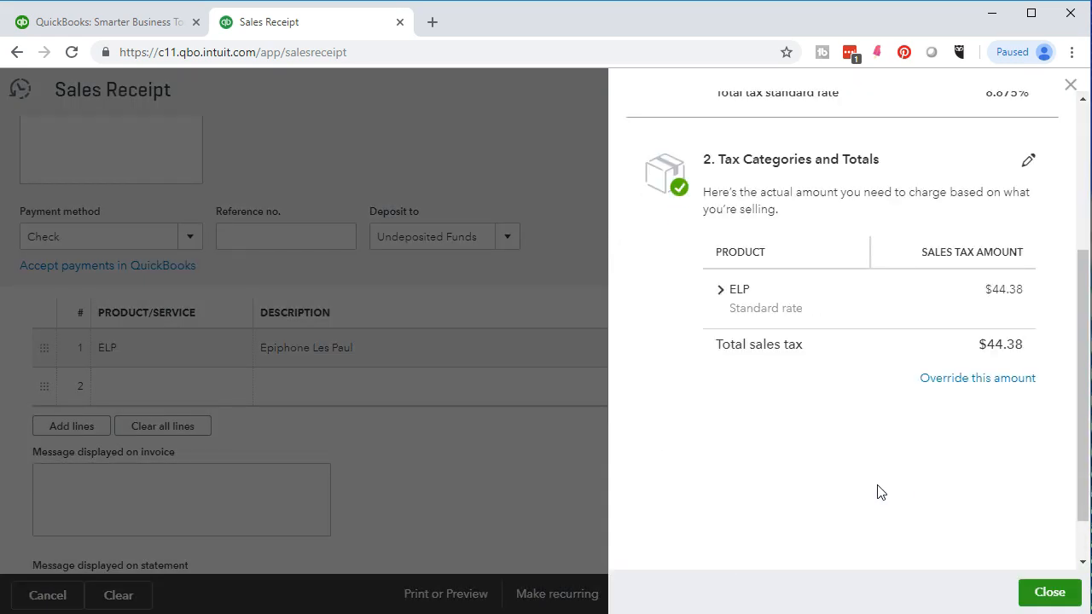
{"action": "left_click", "coordinate": [942, 391]}
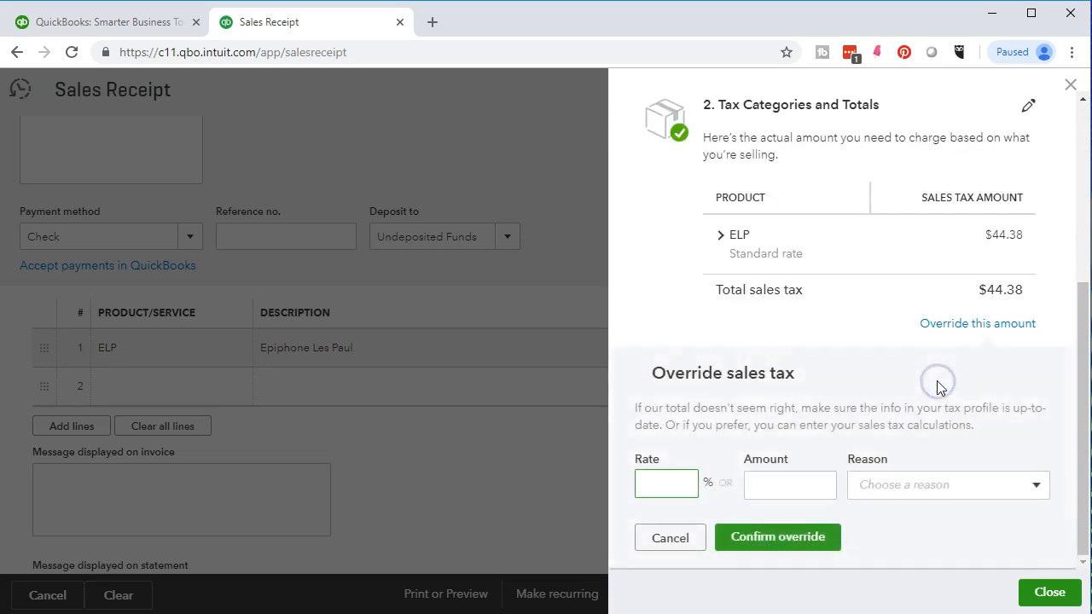
{"action": "type", "text": "5"}
{"action": "left_click", "coordinate": [910, 490]}
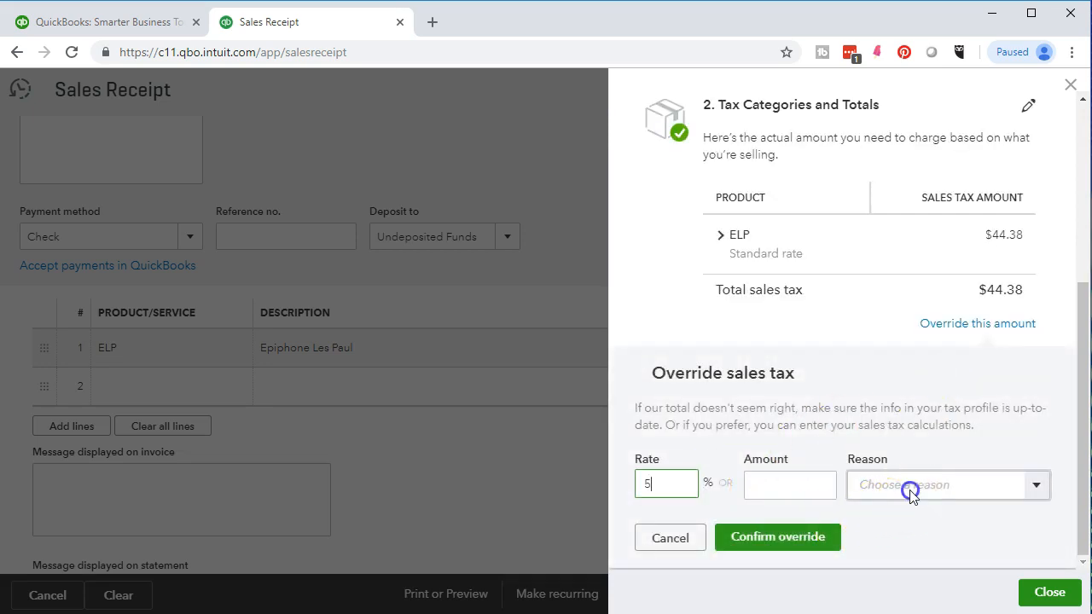
{"action": "left_click", "coordinate": [1035, 474]}
{"action": "left_click", "coordinate": [911, 590]}
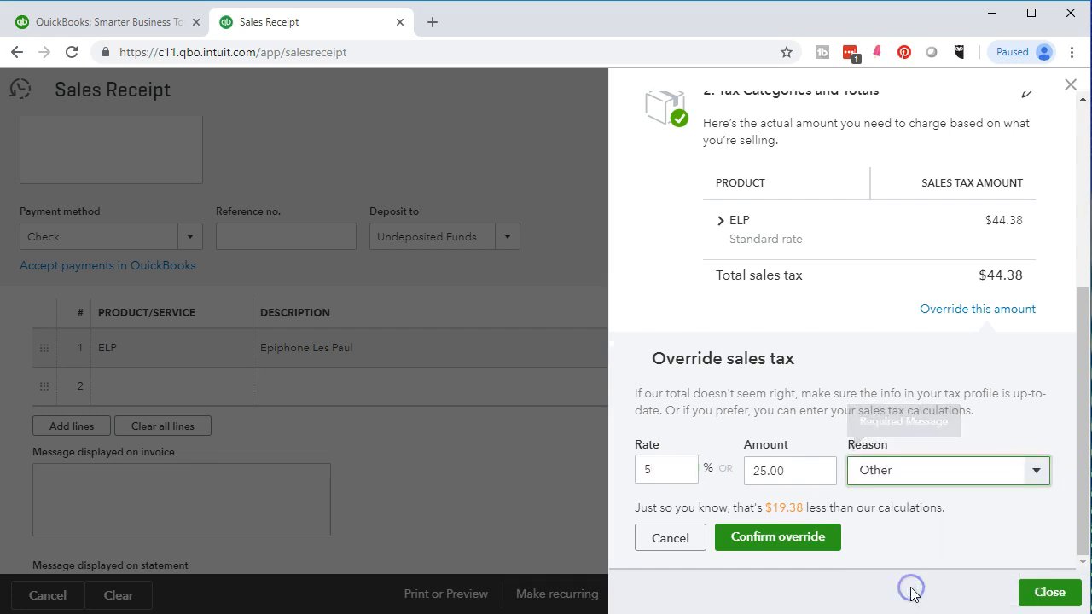
{"action": "left_click", "coordinate": [815, 553]}
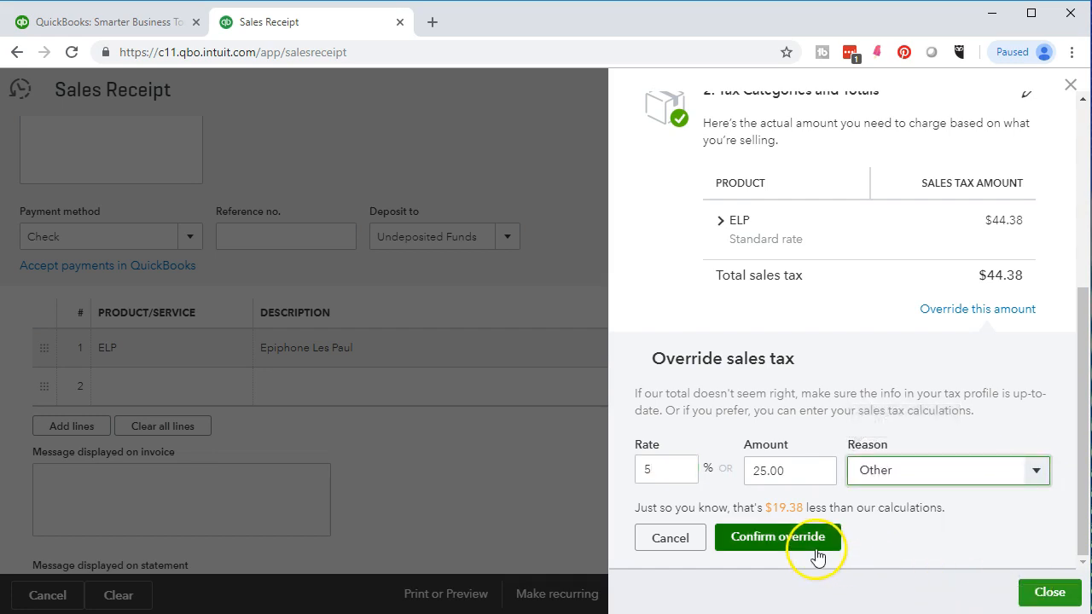
{"action": "left_click", "coordinate": [815, 552]}
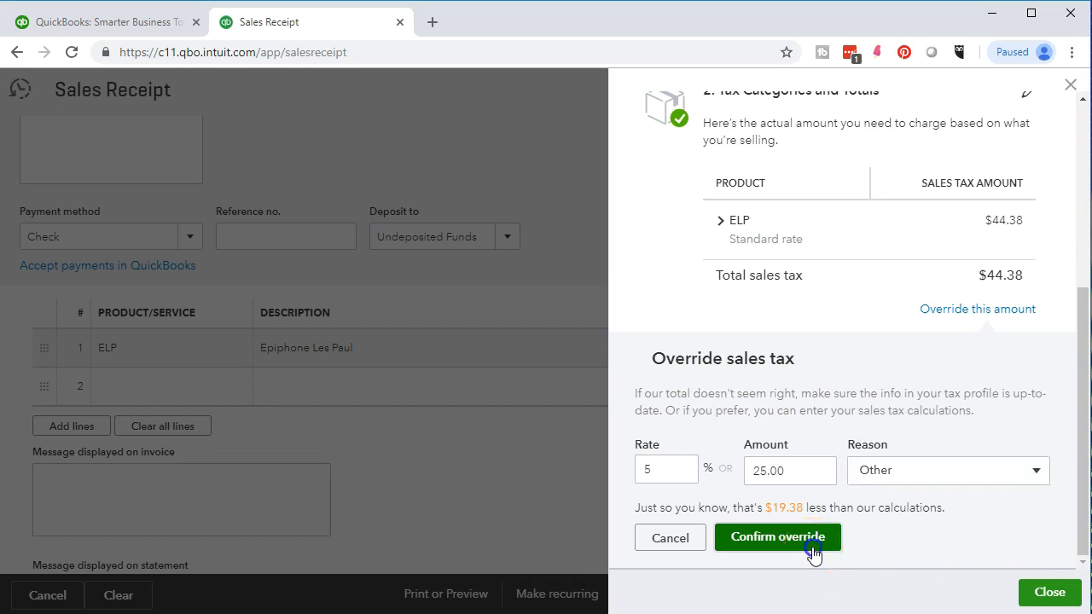
{"action": "left_click", "coordinate": [1031, 597]}
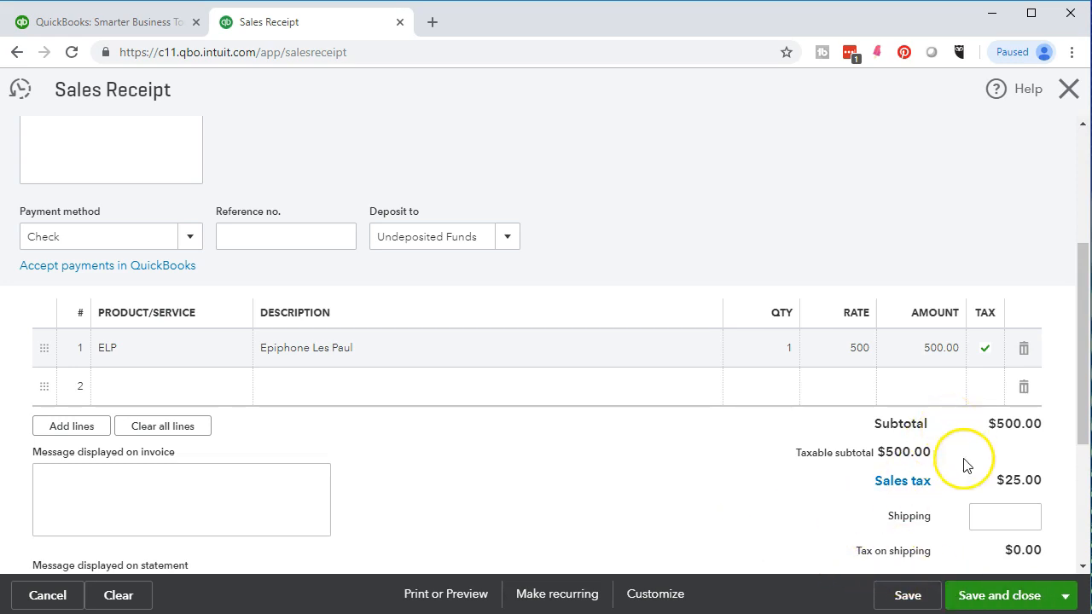
Review the receipt's totals, customer details, date, payment method and deposit account
{"action": "scroll", "coordinate": [789, 514], "scroll_direction": "down", "scroll_amount": 1}
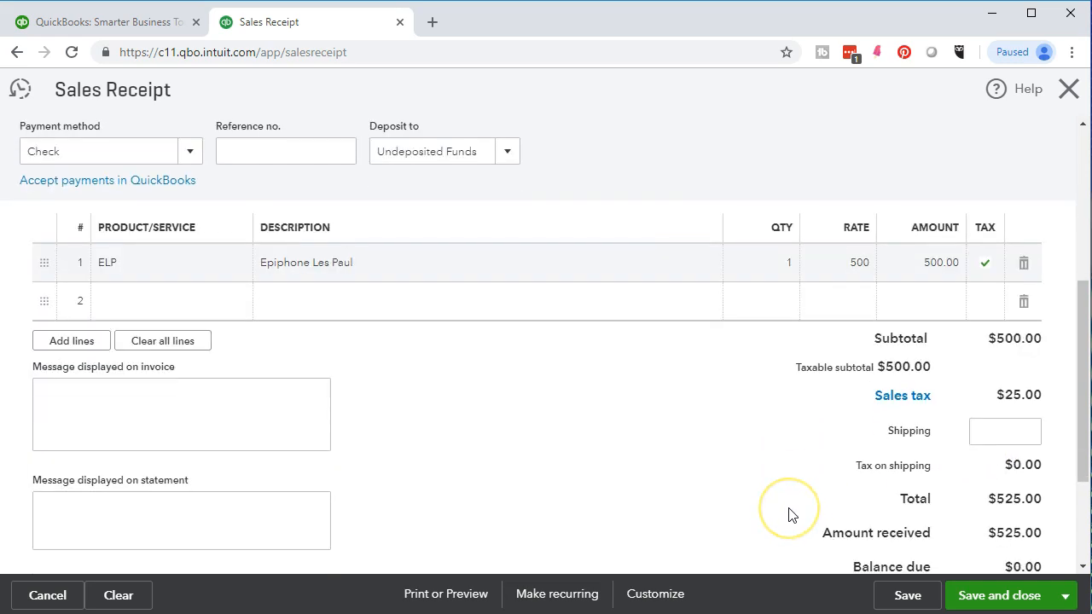
{"action": "scroll", "coordinate": [789, 515], "scroll_direction": "down", "scroll_amount": 1}
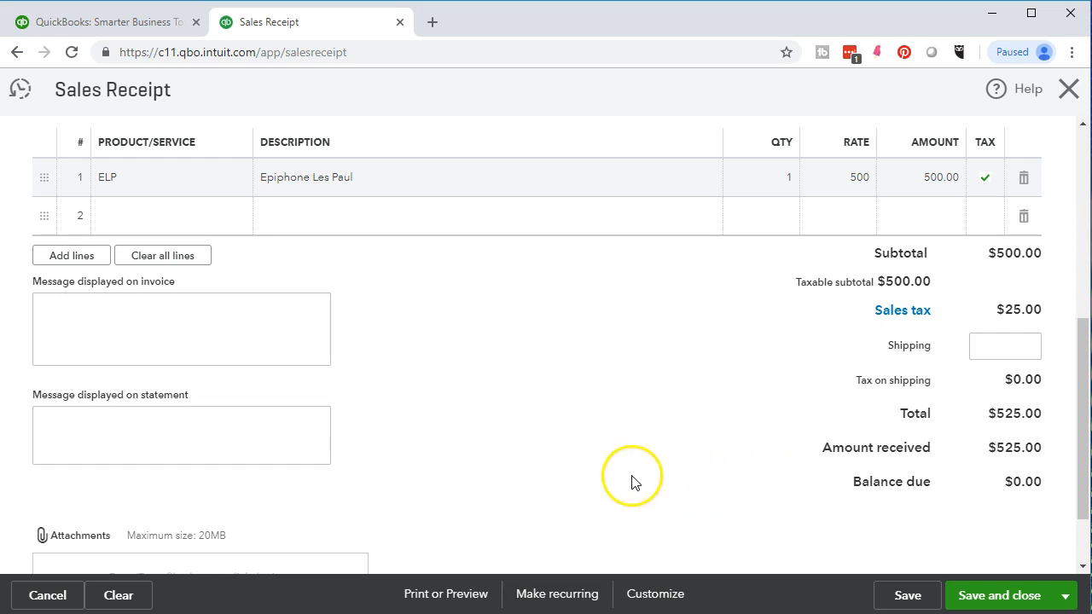
{"action": "scroll", "coordinate": [457, 457], "scroll_direction": "up", "scroll_amount": 5}
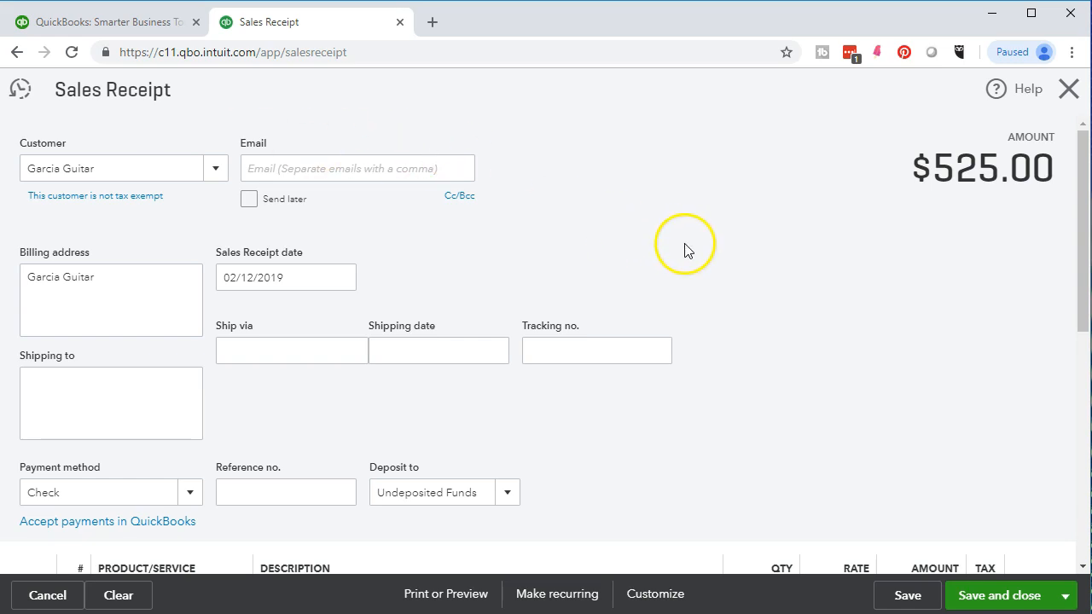
{"action": "scroll", "coordinate": [682, 249], "scroll_direction": "down", "scroll_amount": 1}
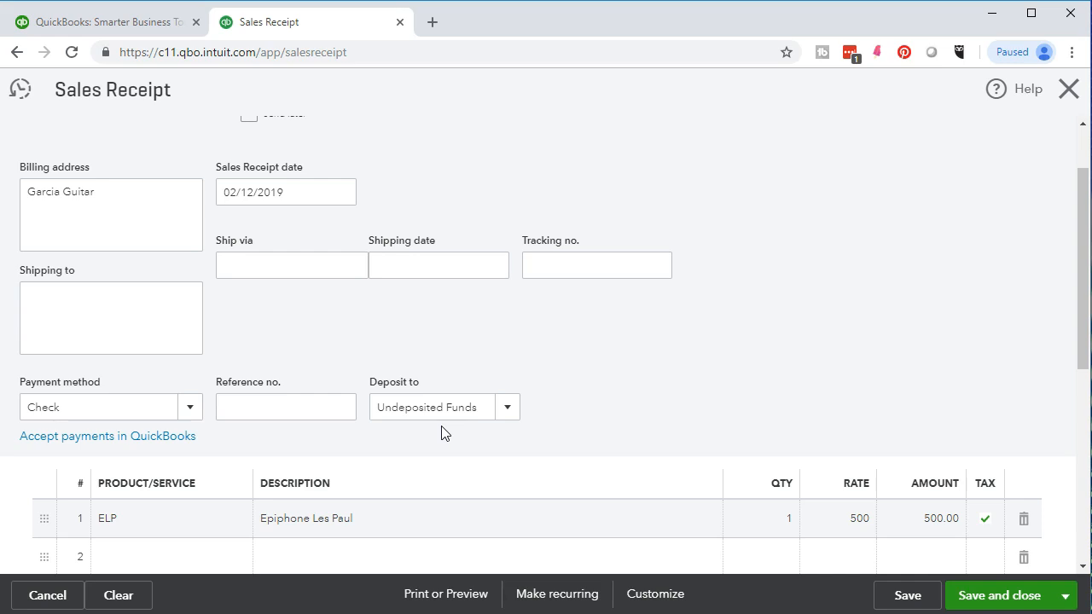
Check the Garcia Guitar sales receipt's details once more, and save and close it
{"action": "scroll", "coordinate": [441, 433], "scroll_direction": "down", "scroll_amount": 5}
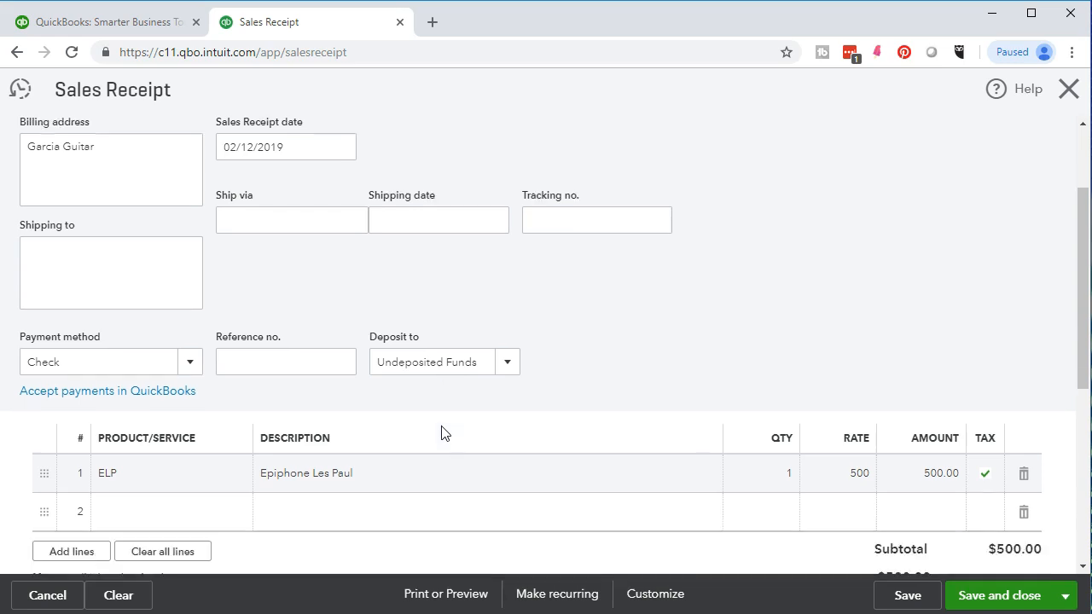
{"action": "scroll", "coordinate": [441, 433], "scroll_direction": "down", "scroll_amount": 1}
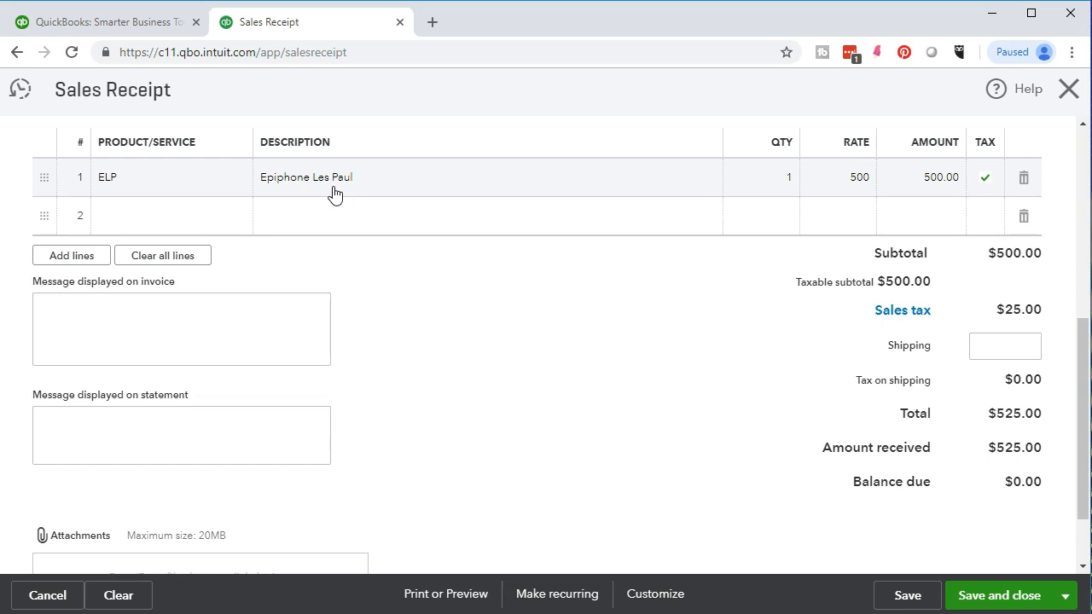
{"action": "scroll", "coordinate": [451, 322], "scroll_direction": "up", "scroll_amount": 5}
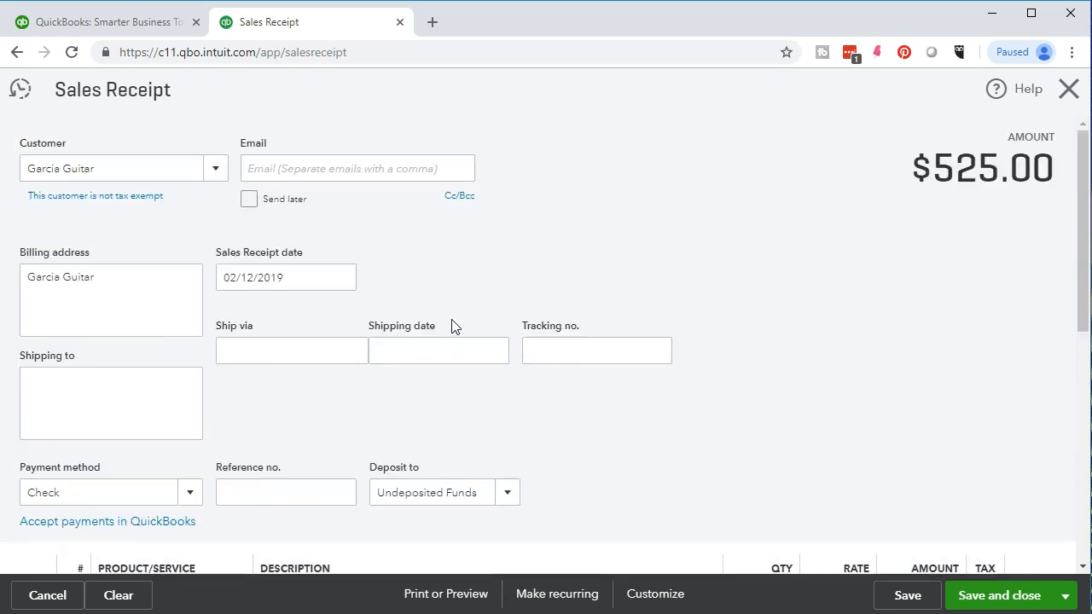
{"action": "scroll", "coordinate": [452, 327], "scroll_direction": "down", "scroll_amount": 1}
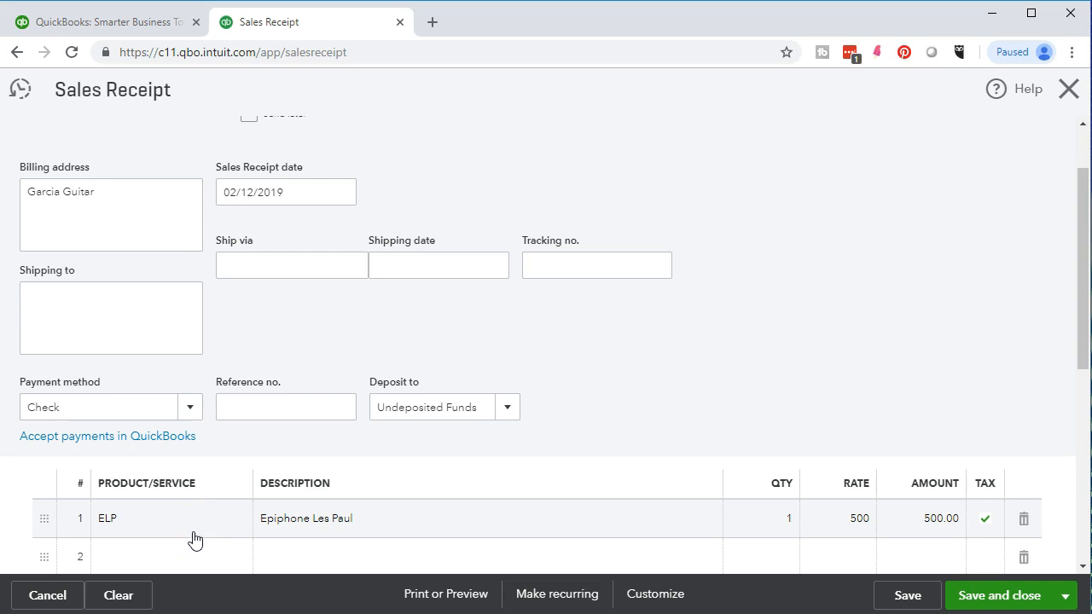
{"action": "left_click", "coordinate": [429, 458]}
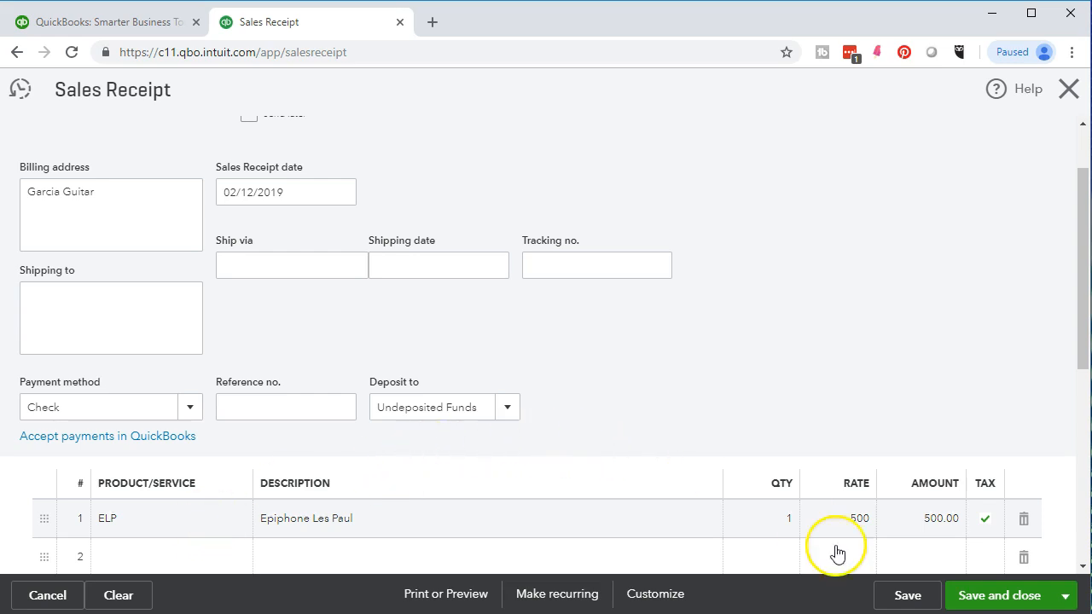
{"action": "left_click", "coordinate": [1009, 597]}
{"action": "left_click", "coordinate": [1011, 597]}
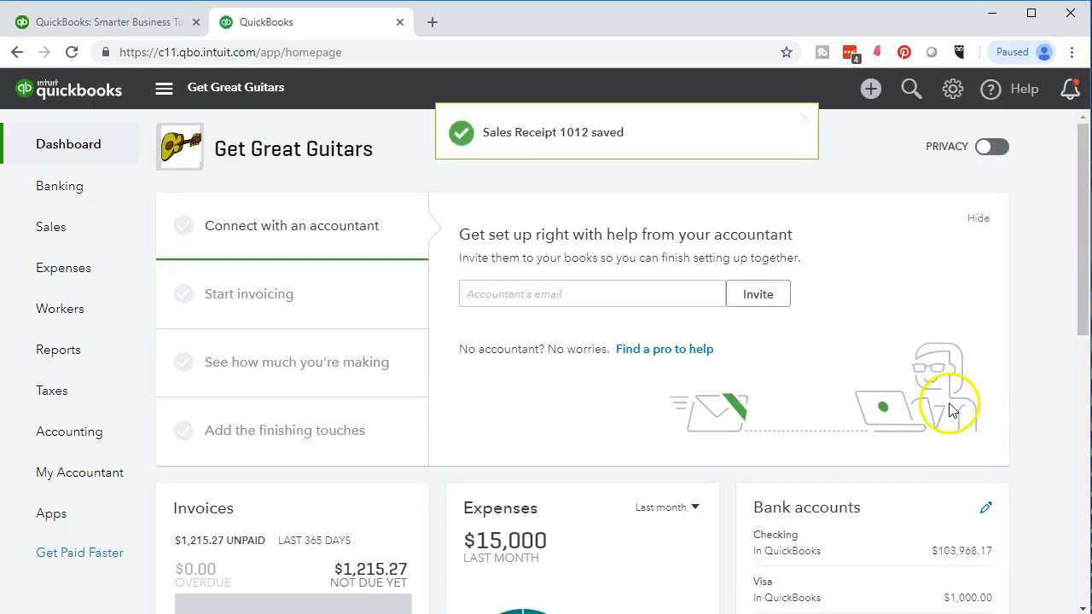
Run the Balance Sheet report for the period 01/01/2019 to 12/31/2019
{"action": "left_click", "coordinate": [73, 356]}
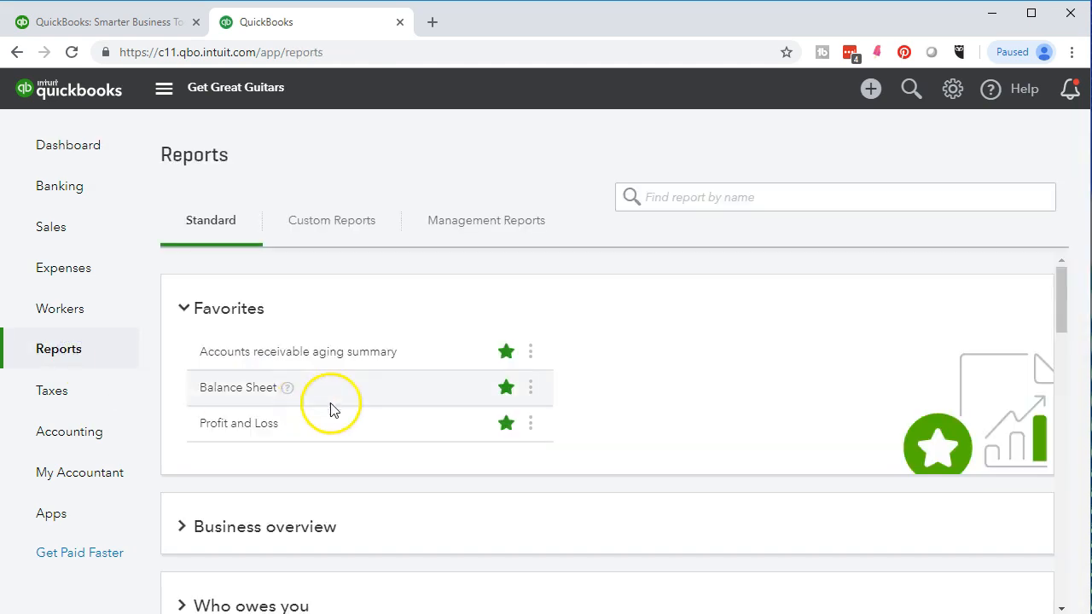
{"action": "left_click", "coordinate": [224, 438]}
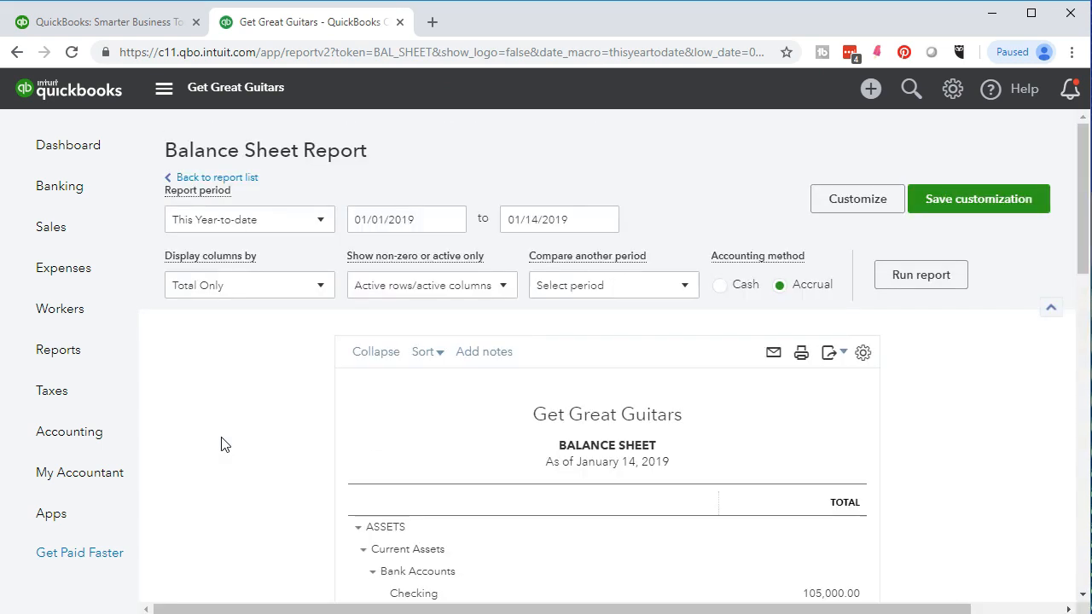
{"action": "left_click_drag", "start_coordinate": [409, 216], "coordinate": [314, 196]}
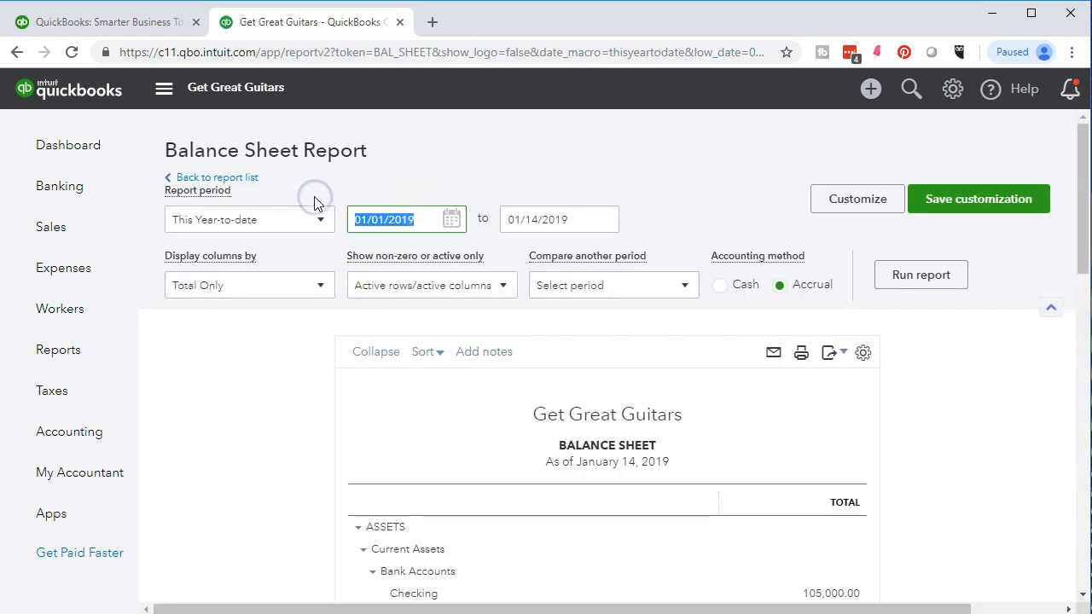
{"action": "type", "text": "01/01/2019"}
{"action": "key", "text": "Tab"}
{"action": "type", "text": "12"}
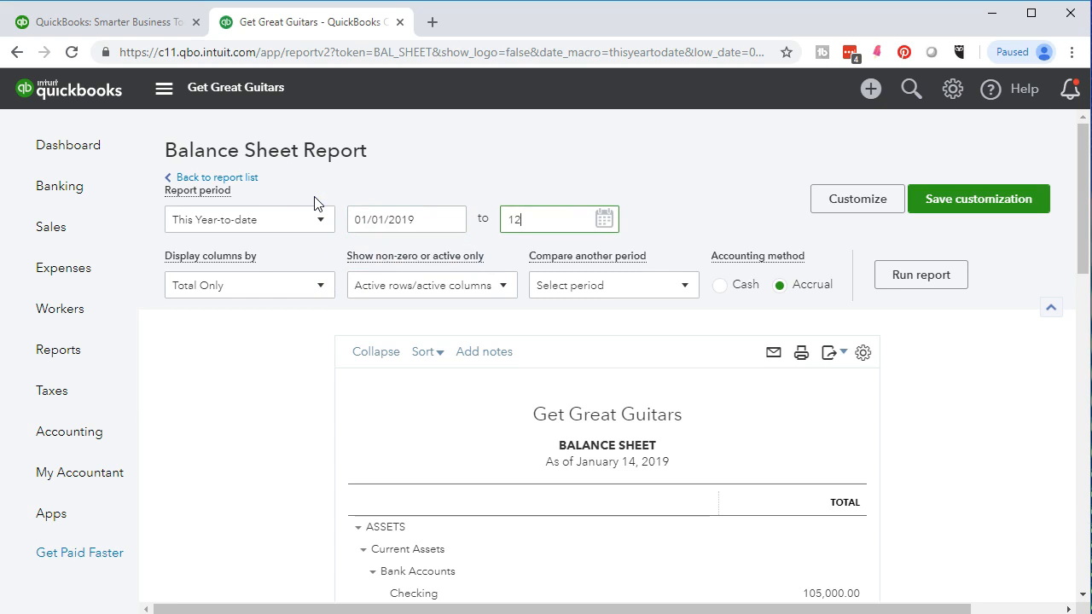
{"action": "type", "text": "/31/2019"}
{"action": "key", "text": "Tab"}
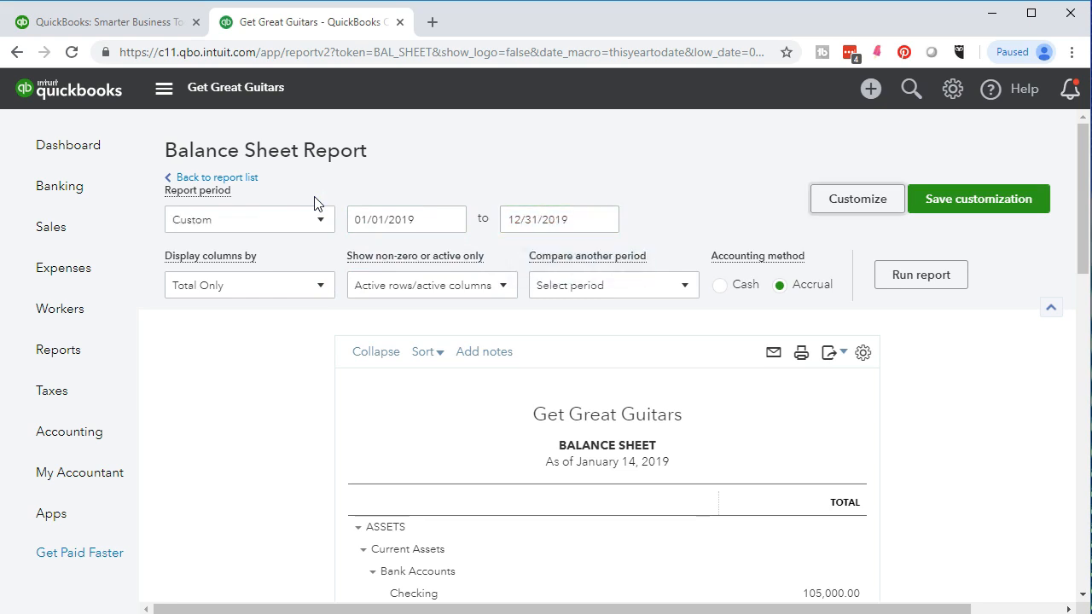
{"action": "left_click", "coordinate": [907, 281]}
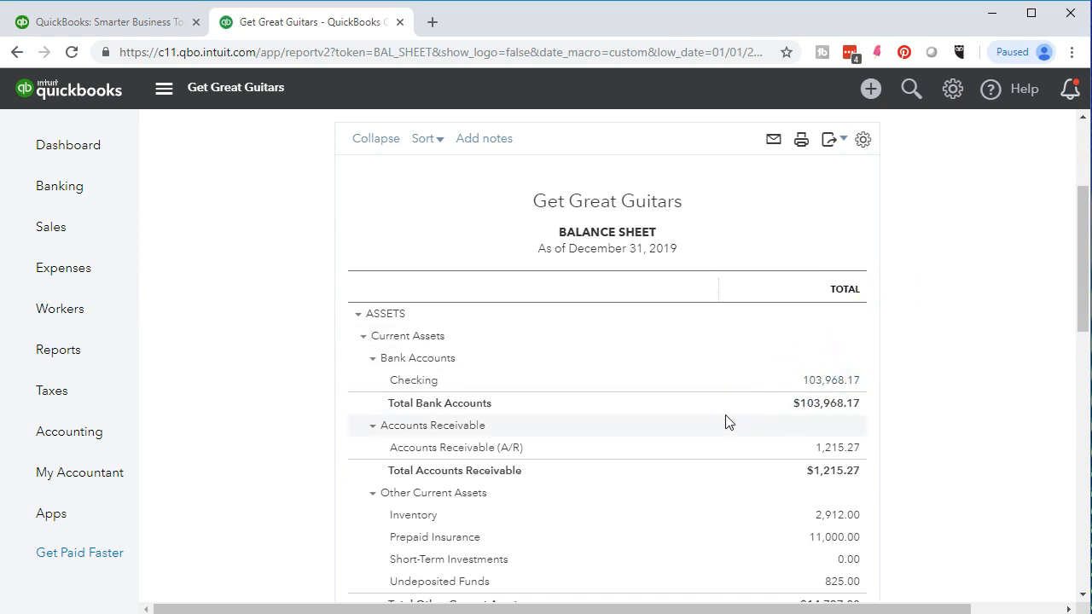
Trace the Balance Sheet's Undeposited Funds amount to the Garcia Guitar sales receipt, and return to the report
{"action": "scroll", "coordinate": [725, 421], "scroll_direction": "down", "scroll_amount": 2}
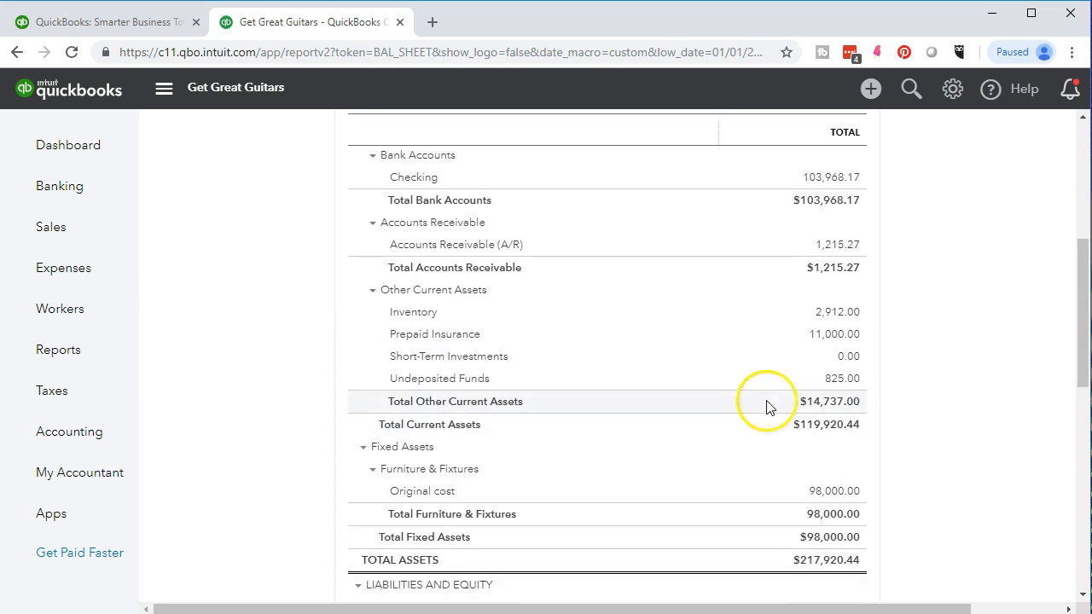
{"action": "left_click", "coordinate": [831, 382]}
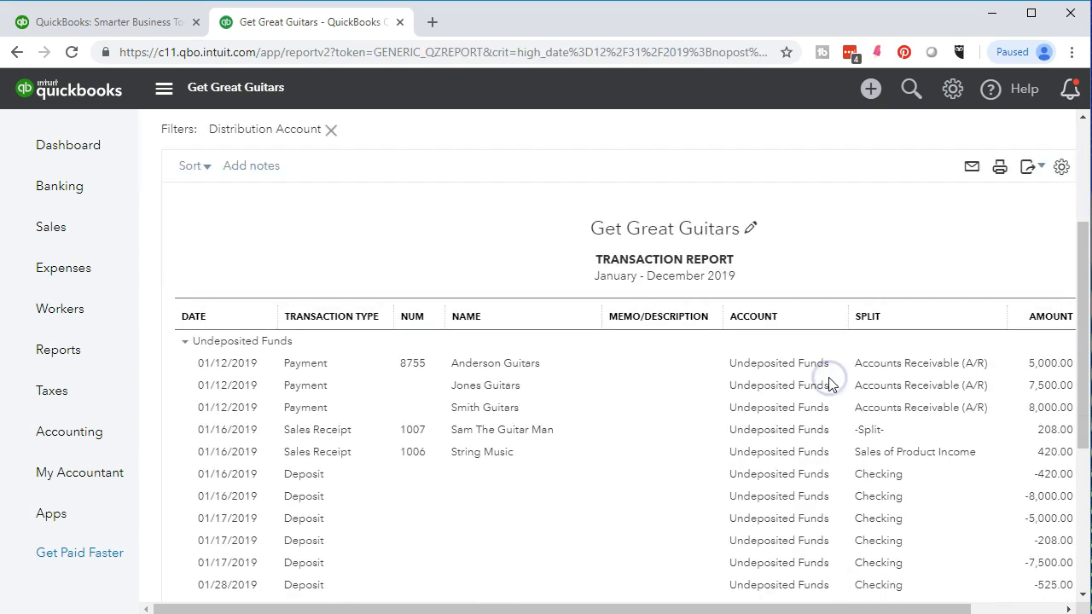
{"action": "scroll", "coordinate": [831, 383], "scroll_direction": "down", "scroll_amount": 3}
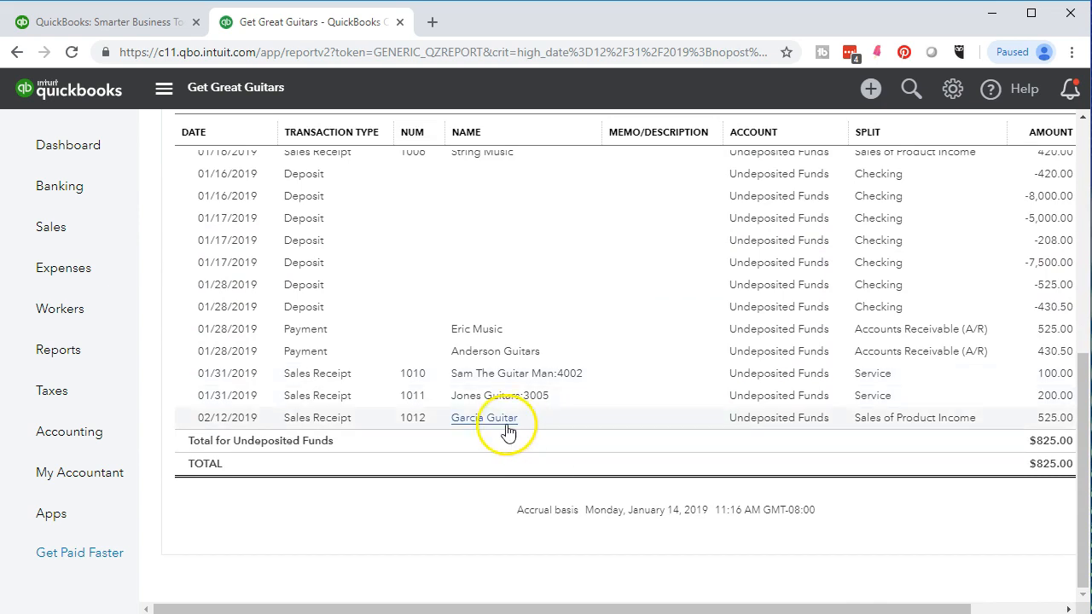
{"action": "left_click", "coordinate": [1054, 418]}
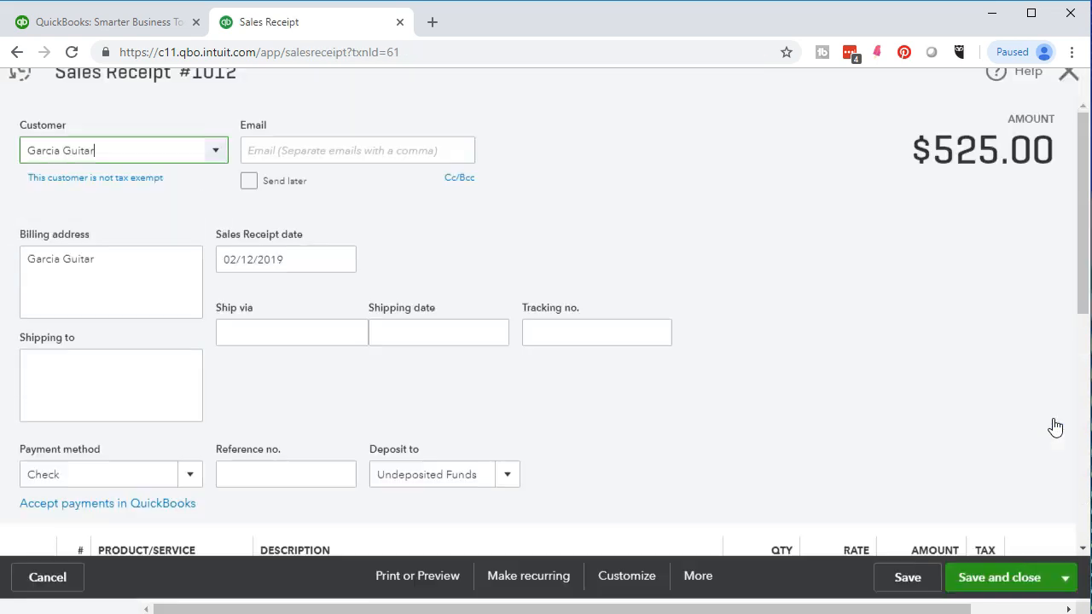
{"action": "scroll", "coordinate": [1000, 443], "scroll_direction": "down", "scroll_amount": 4}
{"action": "scroll", "coordinate": [1003, 439], "scroll_direction": "down", "scroll_amount": 2}
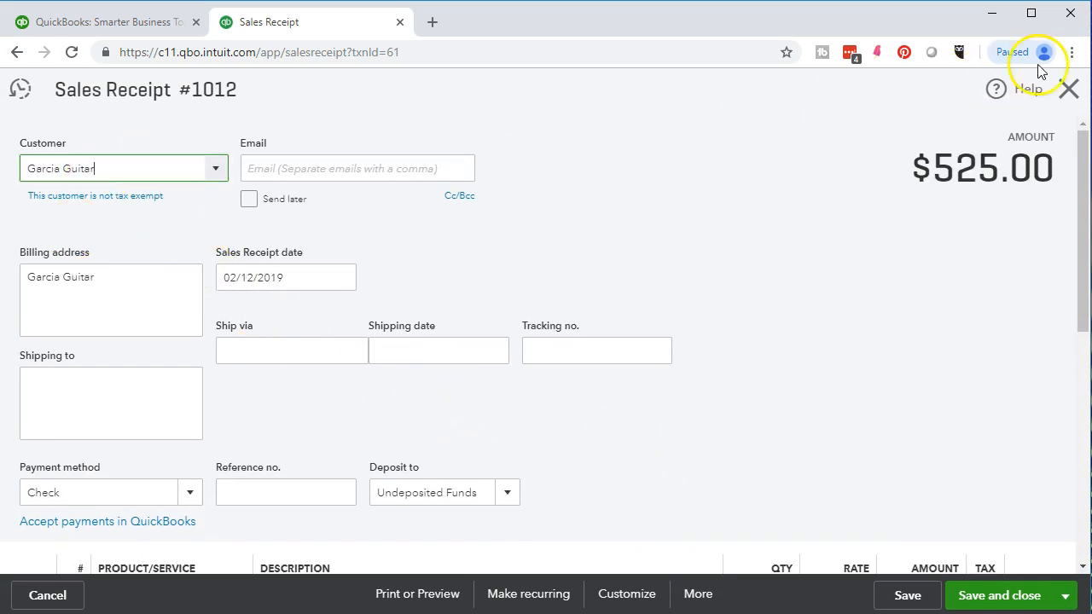
{"action": "left_click", "coordinate": [1069, 89]}
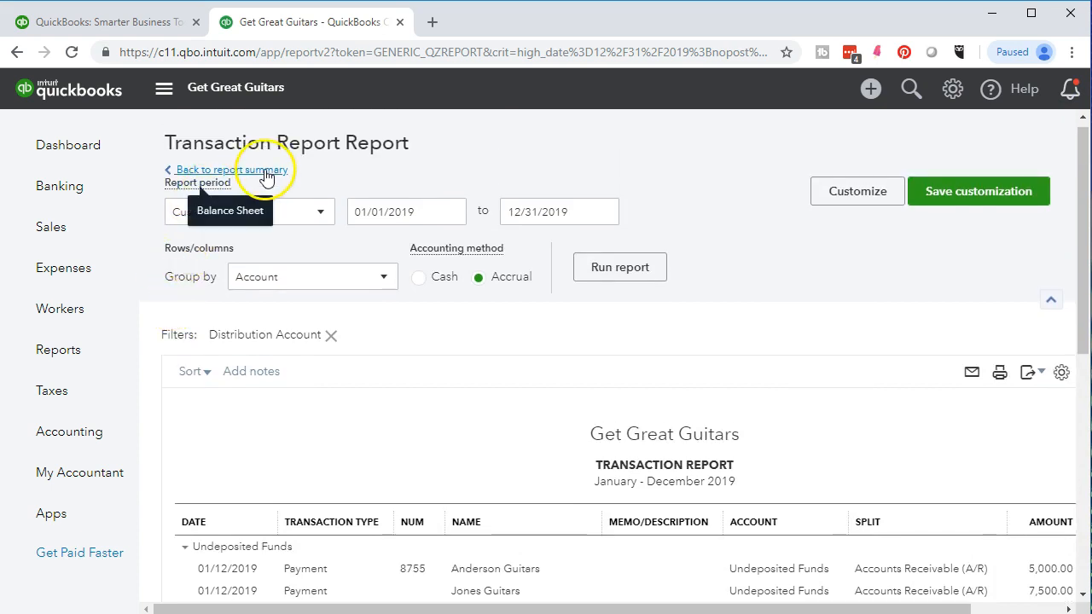
{"action": "left_click", "coordinate": [267, 176]}
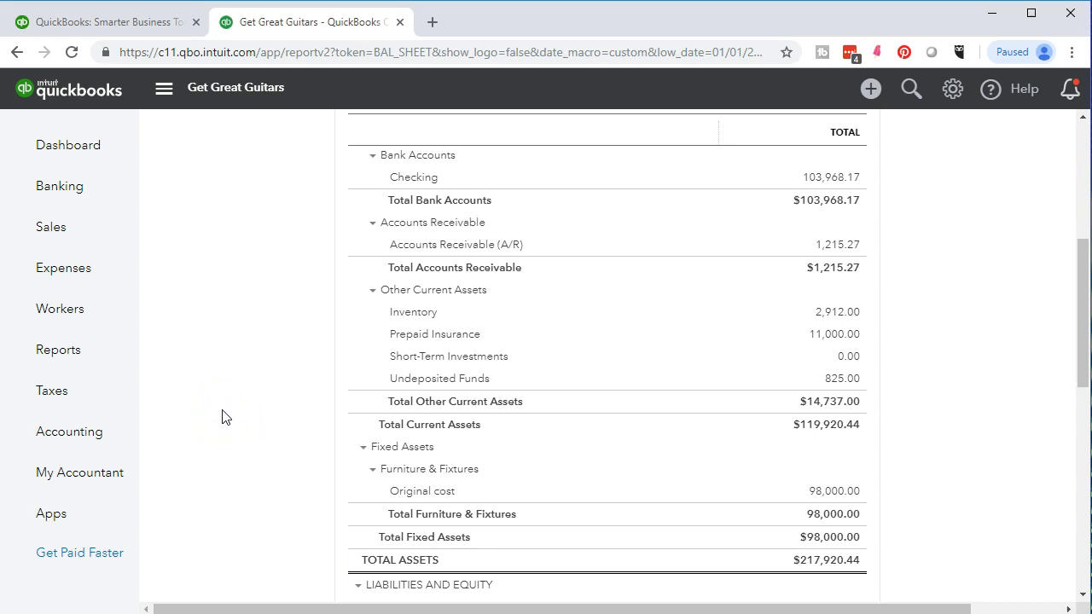
Duplicate the Balance Sheet browser tab and close the original QuickBooks home tab
{"action": "right_click", "coordinate": [308, 28]}
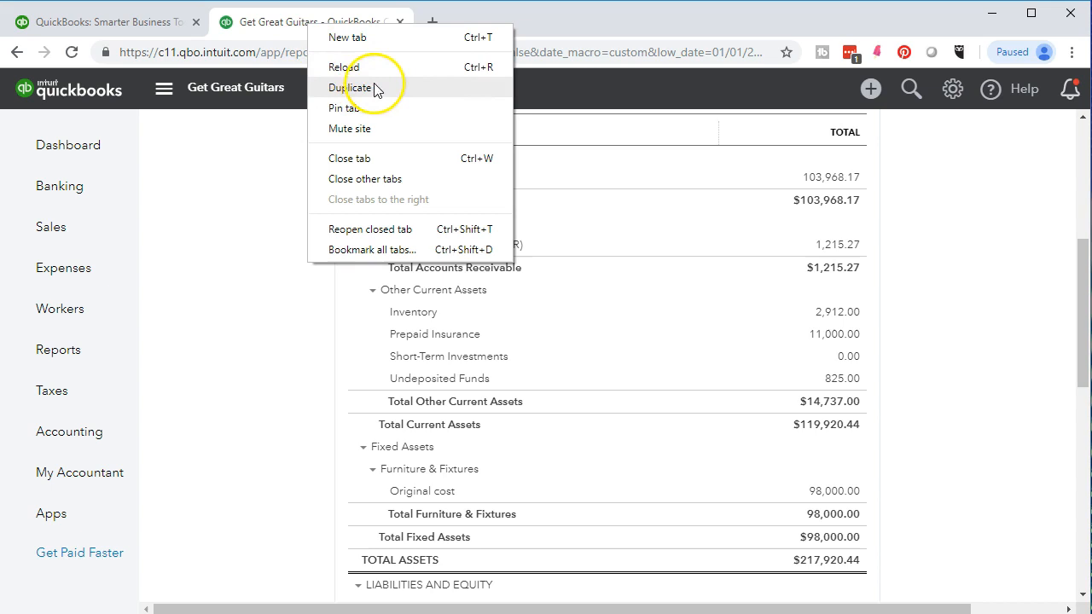
{"action": "left_click", "coordinate": [312, 87]}
{"action": "left_click_drag", "start_coordinate": [324, 22], "coordinate": [456, 28]}
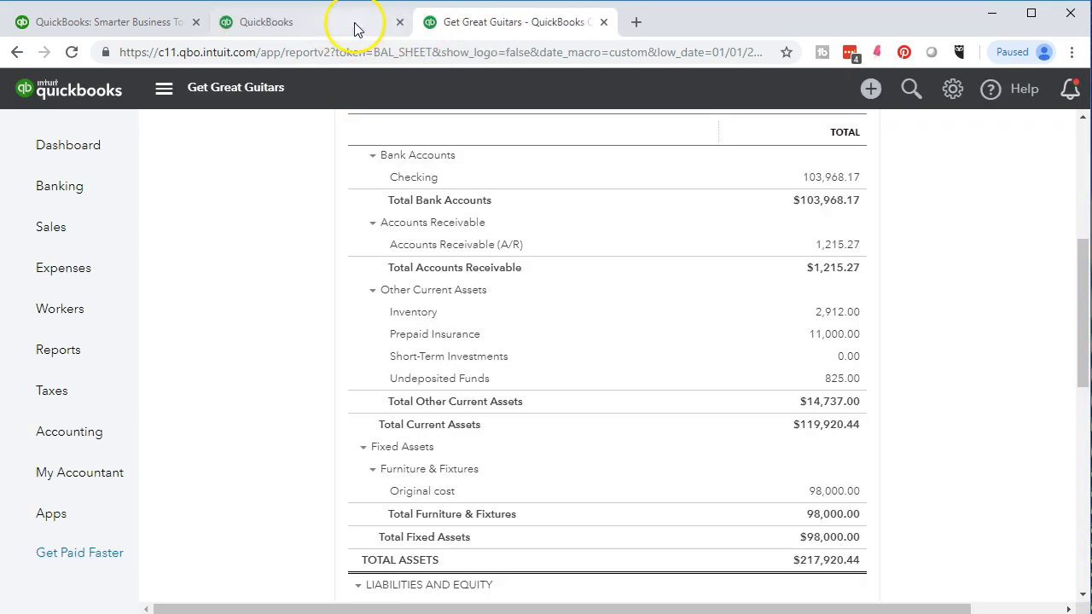
{"action": "left_click", "coordinate": [195, 22]}
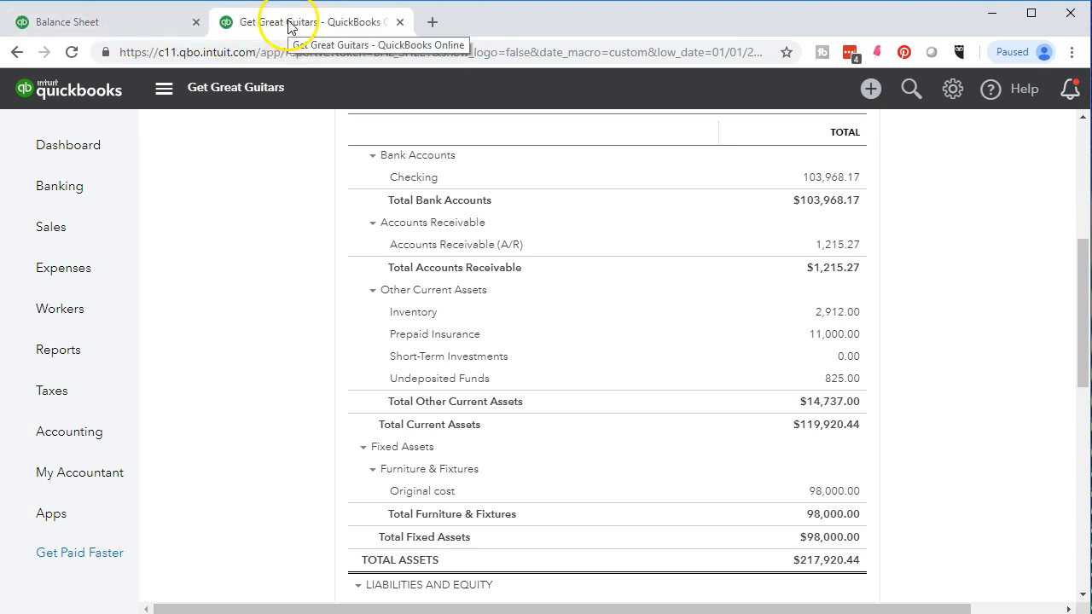
Run the Profit and Loss report for the period 01/01/2019 to 12/31/2019
{"action": "left_click", "coordinate": [85, 353]}
{"action": "left_click", "coordinate": [234, 480]}
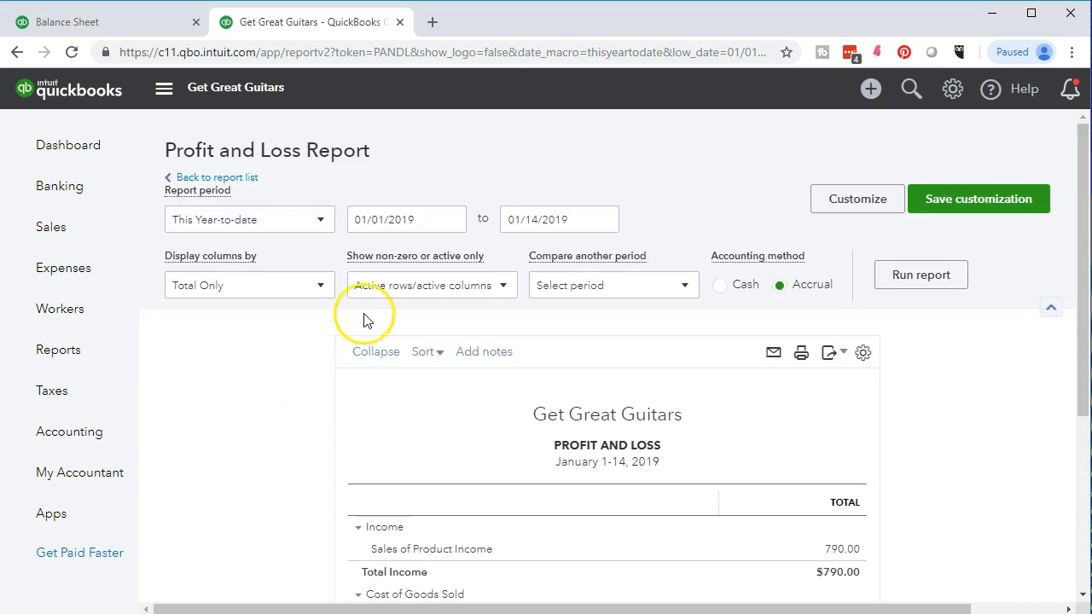
{"action": "left_click", "coordinate": [416, 220]}
{"action": "type", "text": "010119"}
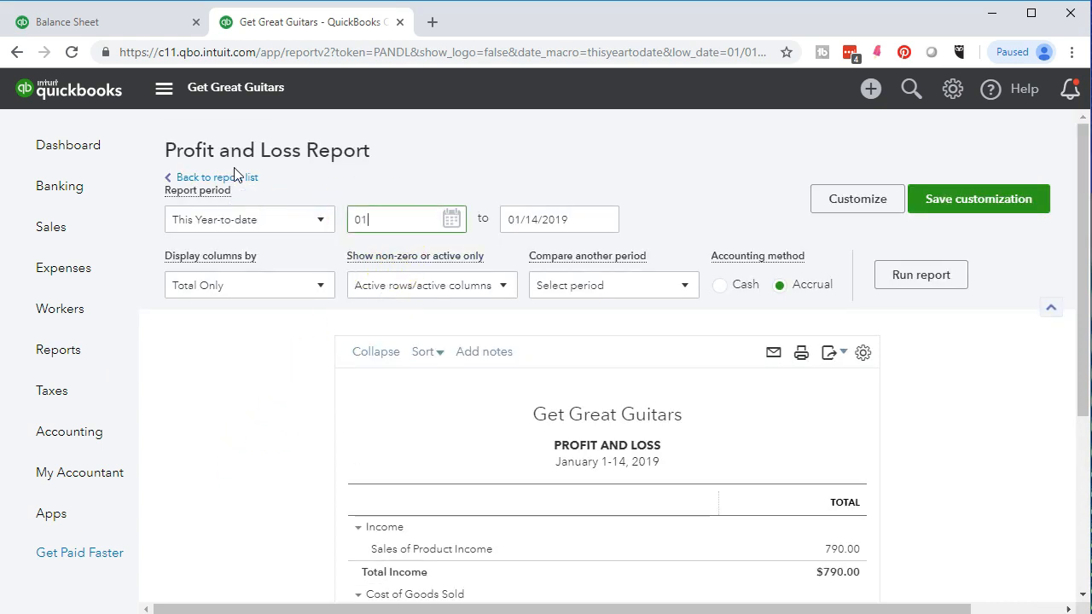
{"action": "key", "text": "Tab"}
{"action": "type", "text": "12/31/2019"}
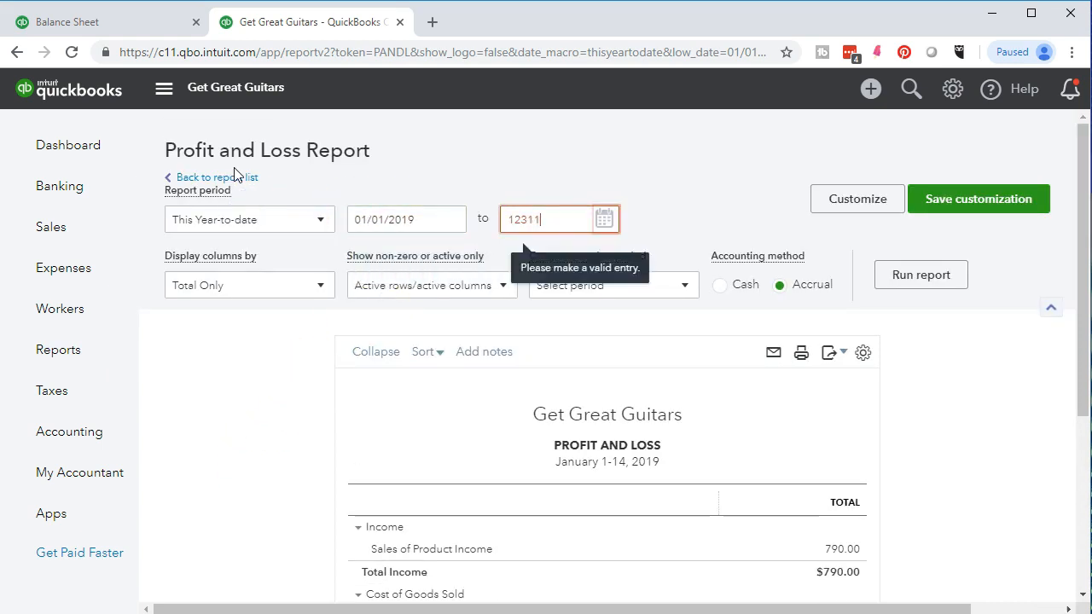
{"action": "key", "text": "Tab"}
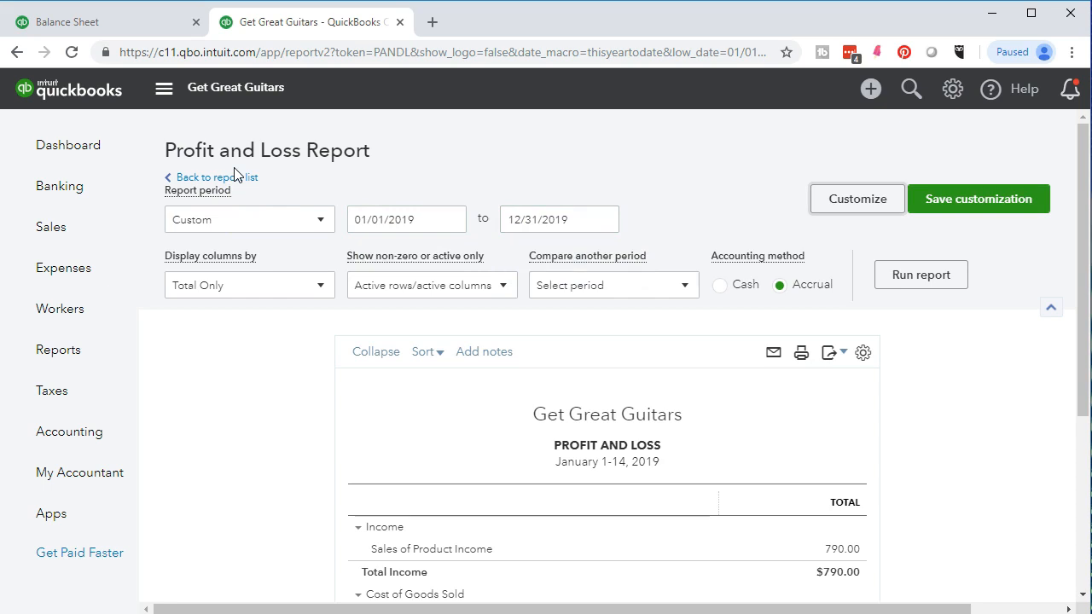
{"action": "left_click", "coordinate": [881, 283]}
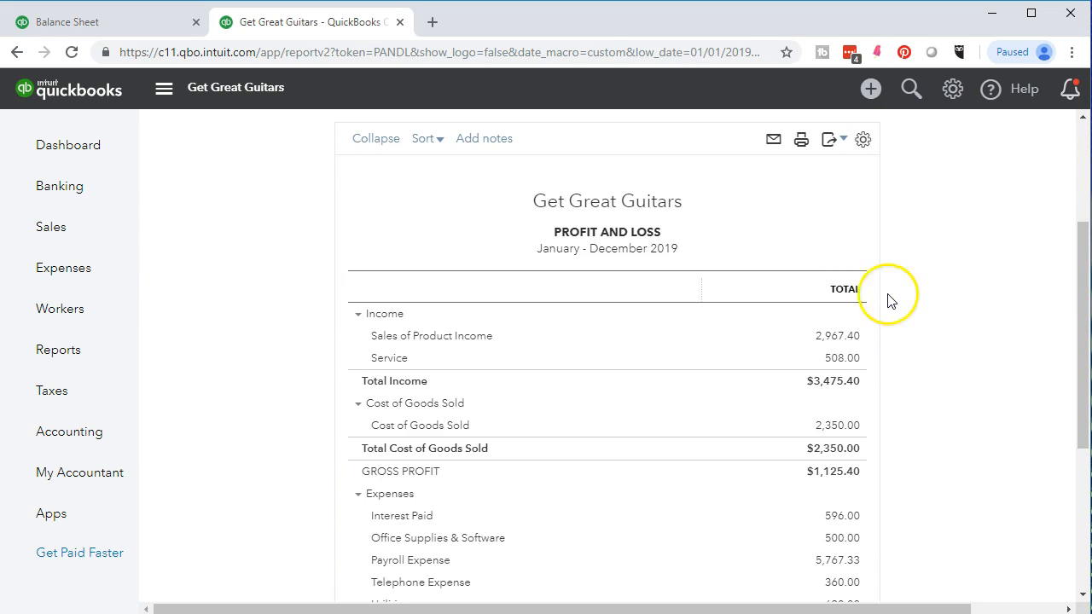
Trace Sales of Product Income to the Garcia Guitar sales receipt, and return to the Profit and Loss report
{"action": "left_click", "coordinate": [844, 339]}
{"action": "scroll", "coordinate": [891, 444], "scroll_direction": "down", "scroll_amount": 1}
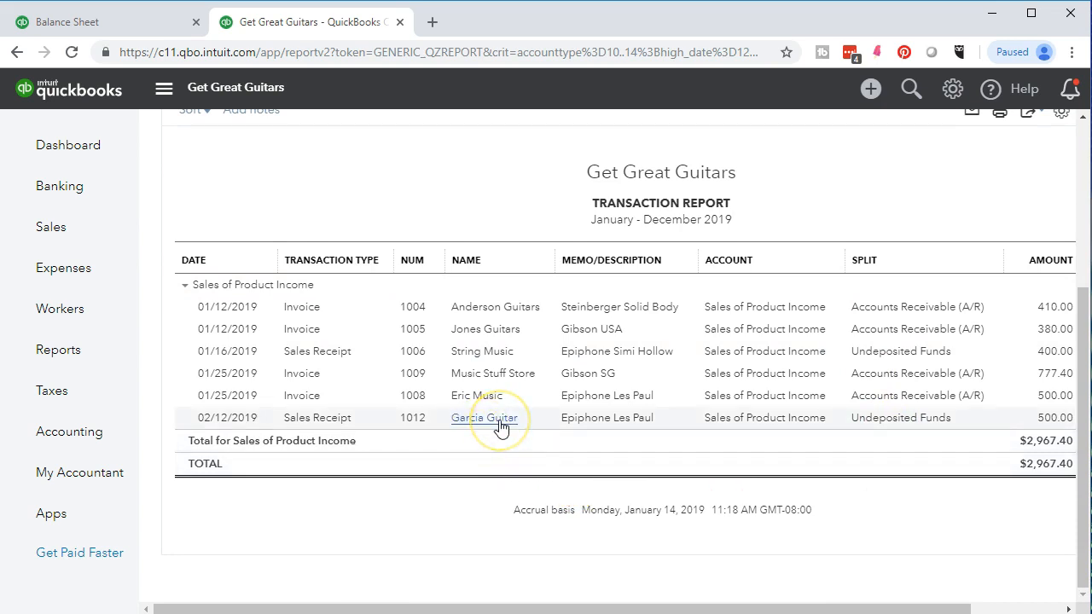
{"action": "left_click", "coordinate": [1049, 418]}
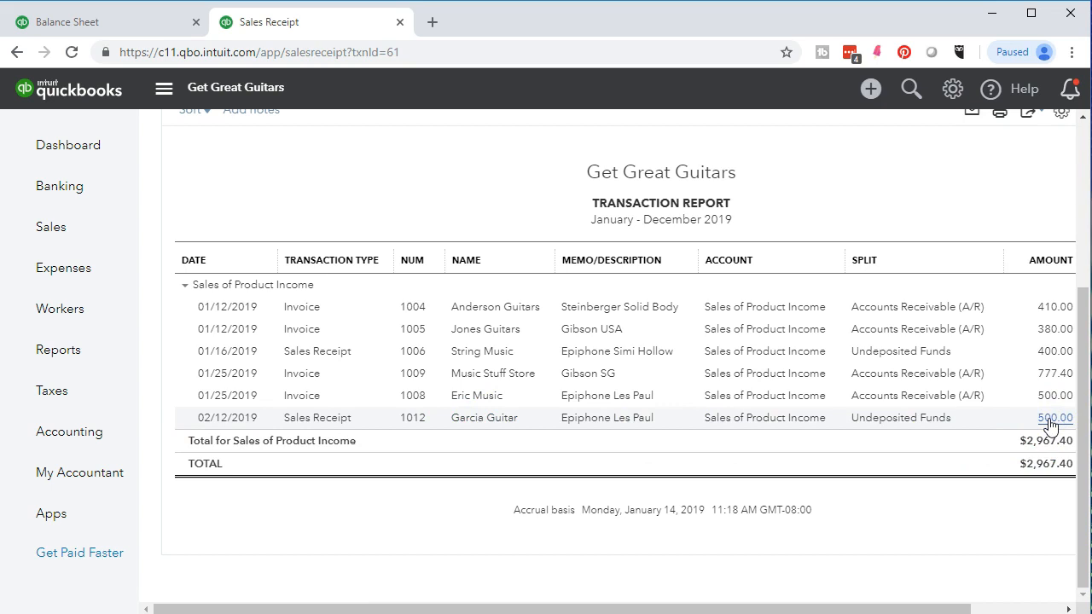
{"action": "scroll", "coordinate": [1035, 422], "scroll_direction": "down", "scroll_amount": 5}
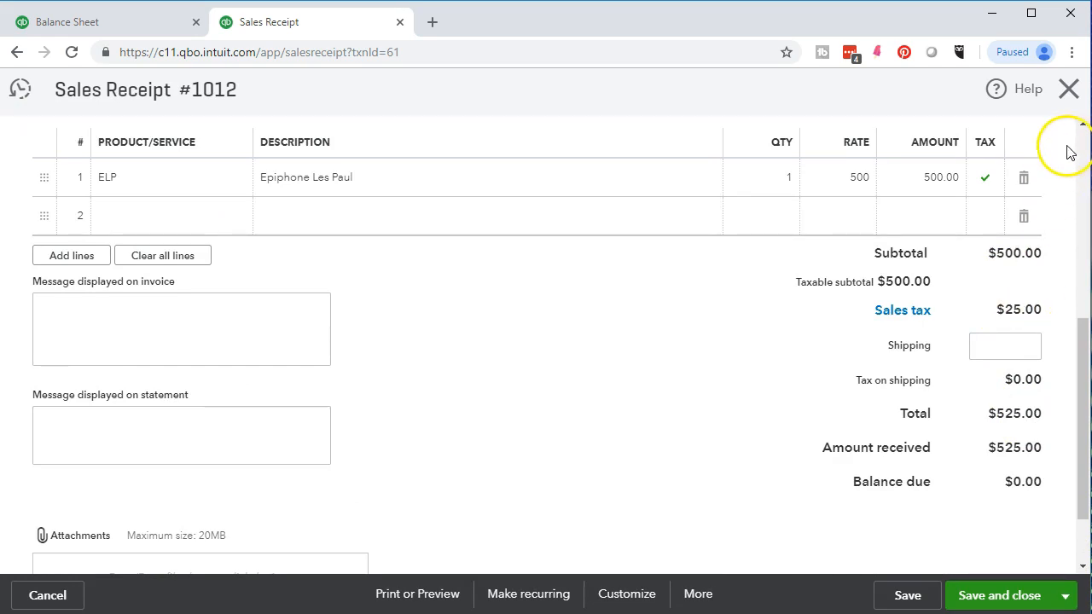
{"action": "left_click", "coordinate": [1068, 89]}
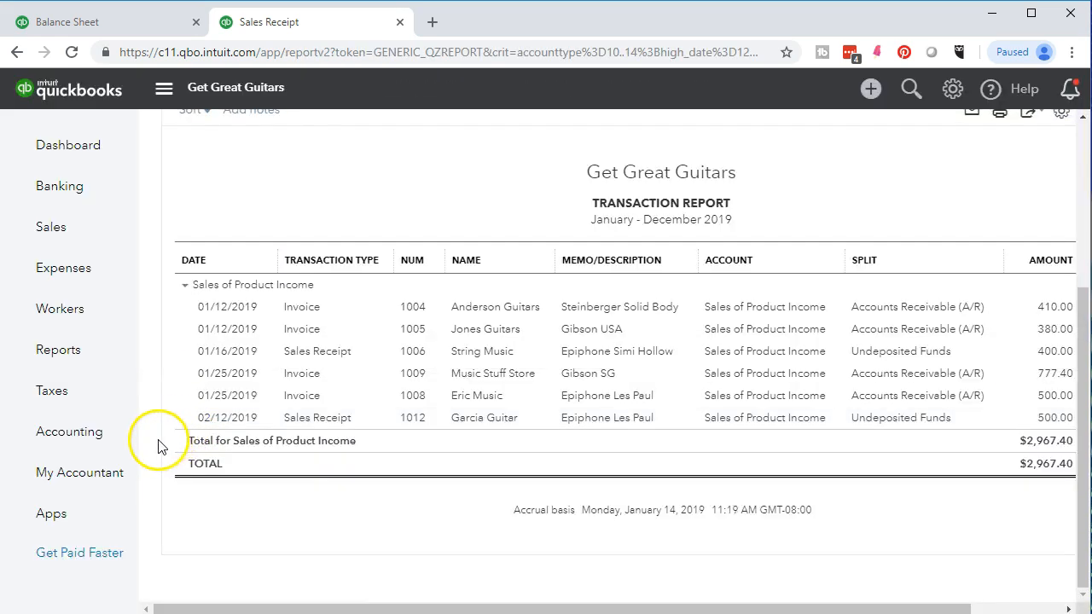
{"action": "left_click", "coordinate": [234, 180]}
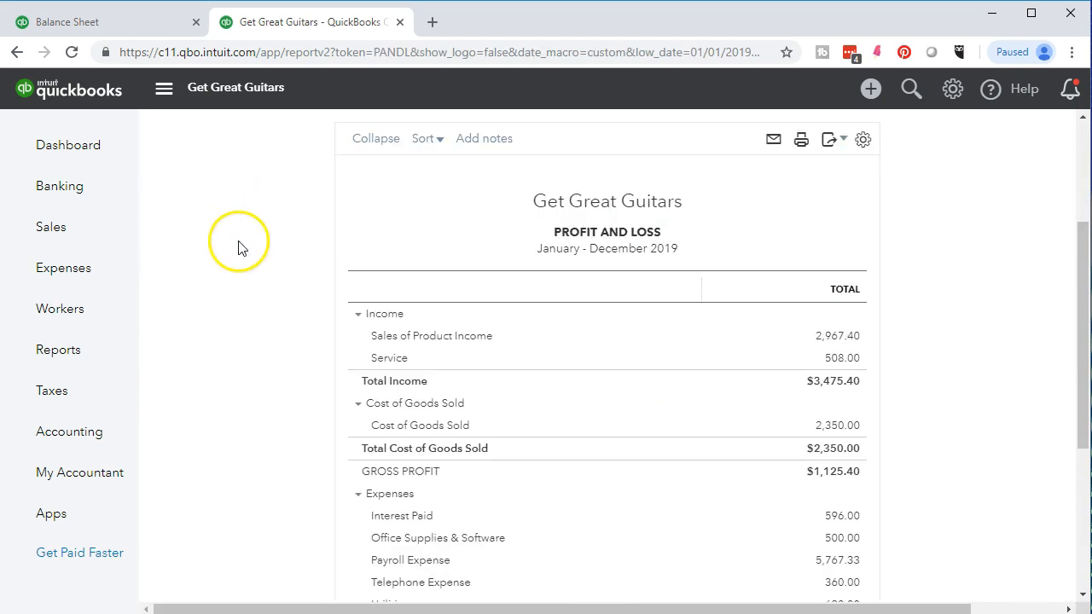
Examine the Balance Sheet's current liabilities, including the New York sales tax payable, and its asset accounts
{"action": "left_click", "coordinate": [134, 21]}
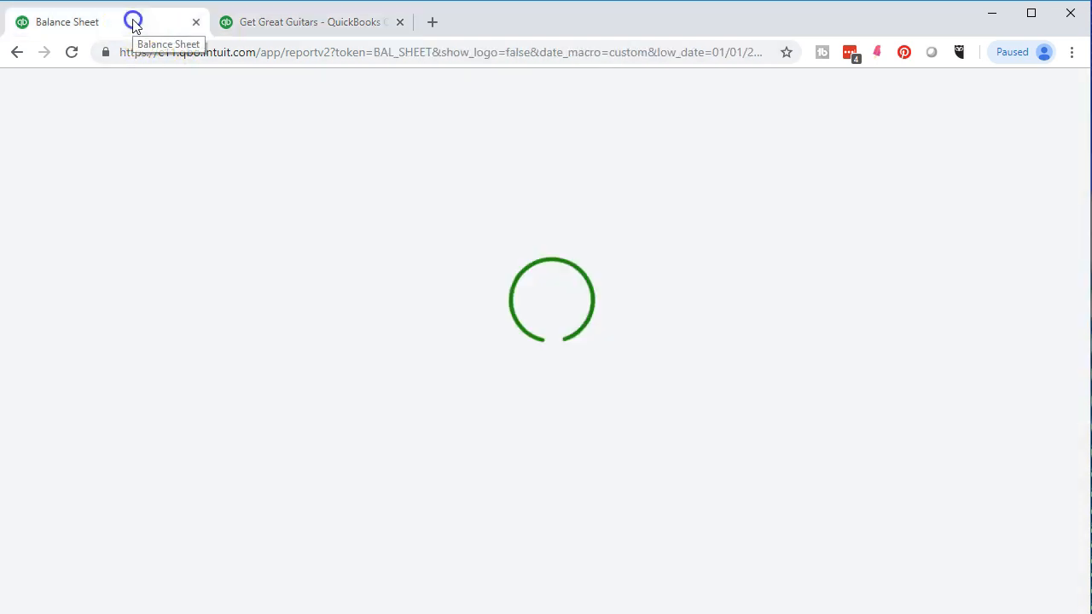
{"action": "scroll", "coordinate": [296, 471], "scroll_direction": "down", "scroll_amount": 1}
{"action": "scroll", "coordinate": [296, 471], "scroll_direction": "down", "scroll_amount": 7}
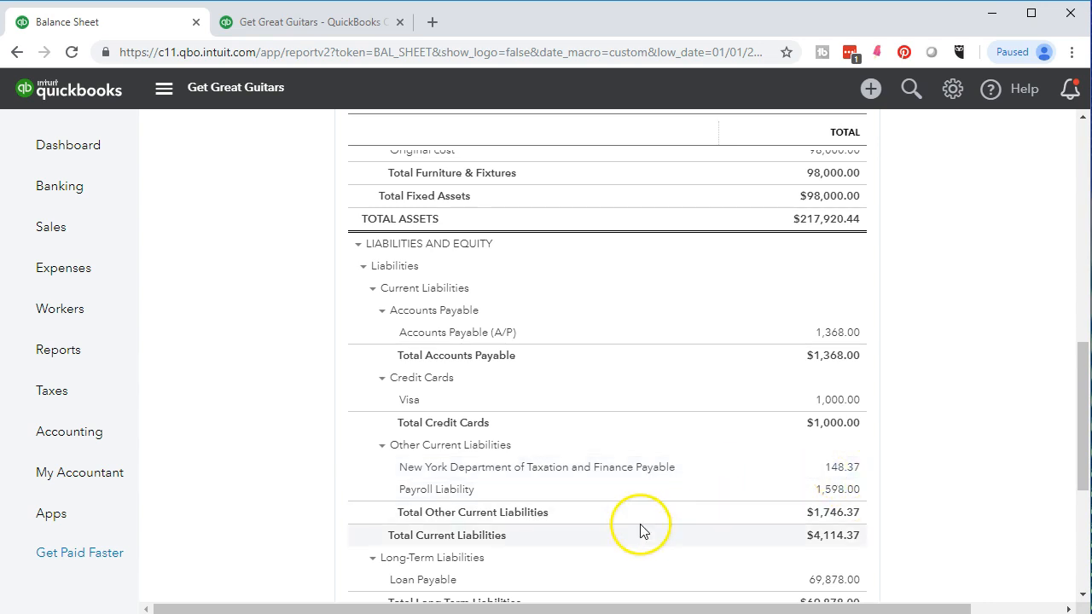
{"action": "scroll", "coordinate": [642, 531], "scroll_direction": "up", "scroll_amount": 2}
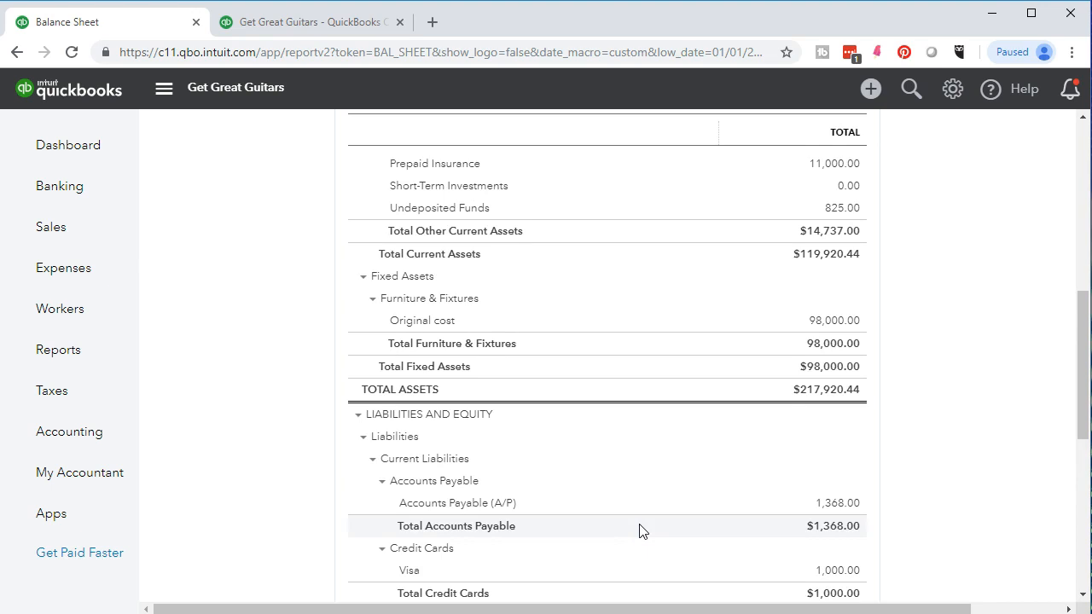
Trace the Balance Sheet's Inventory balance to the Garcia Guitar sales receipt, and return to the Balance Sheet
{"action": "scroll", "coordinate": [642, 530], "scroll_direction": "up", "scroll_amount": 2}
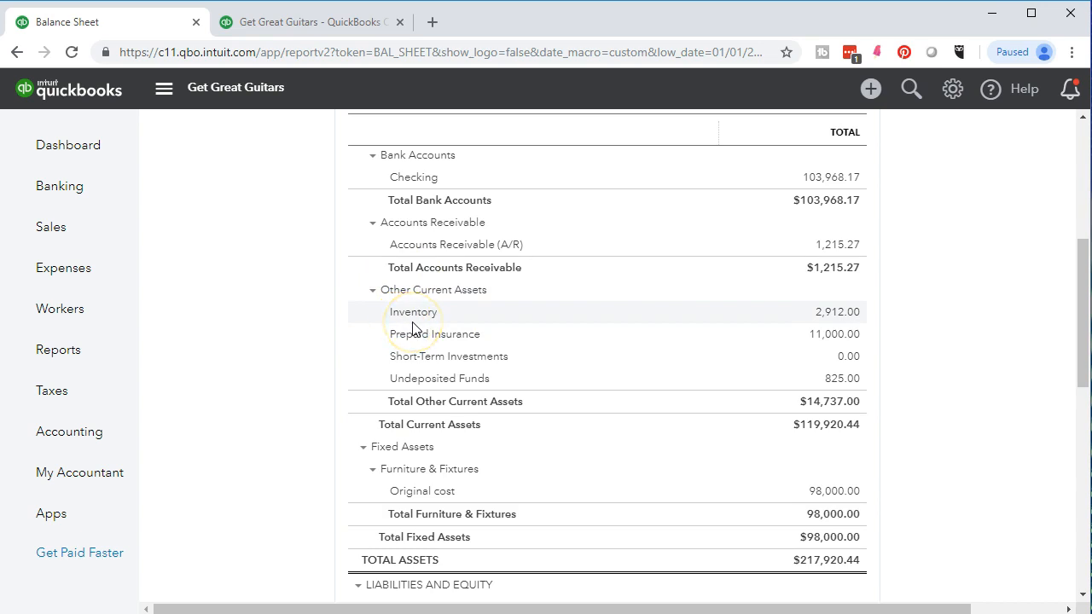
{"action": "left_click", "coordinate": [824, 313]}
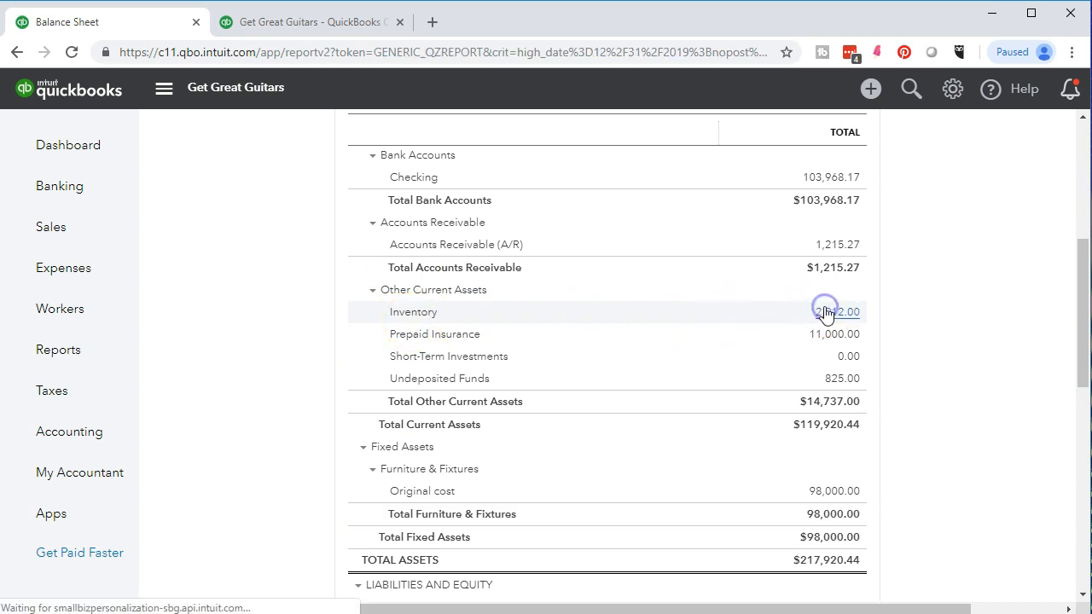
{"action": "scroll", "coordinate": [825, 313], "scroll_direction": "down", "scroll_amount": 3}
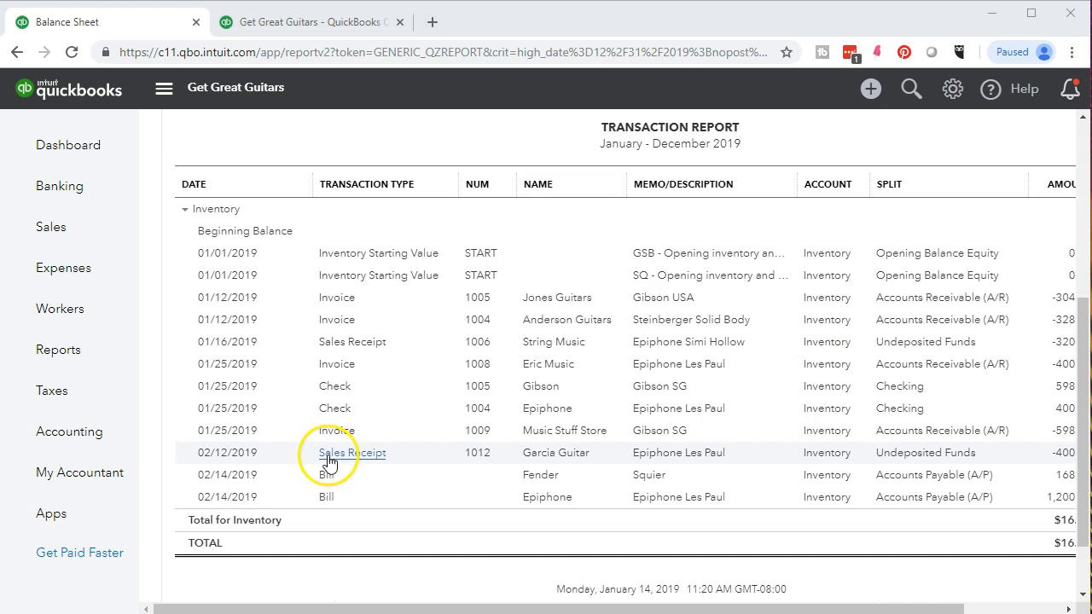
{"action": "left_click", "coordinate": [1068, 608]}
{"action": "left_click", "coordinate": [1038, 453]}
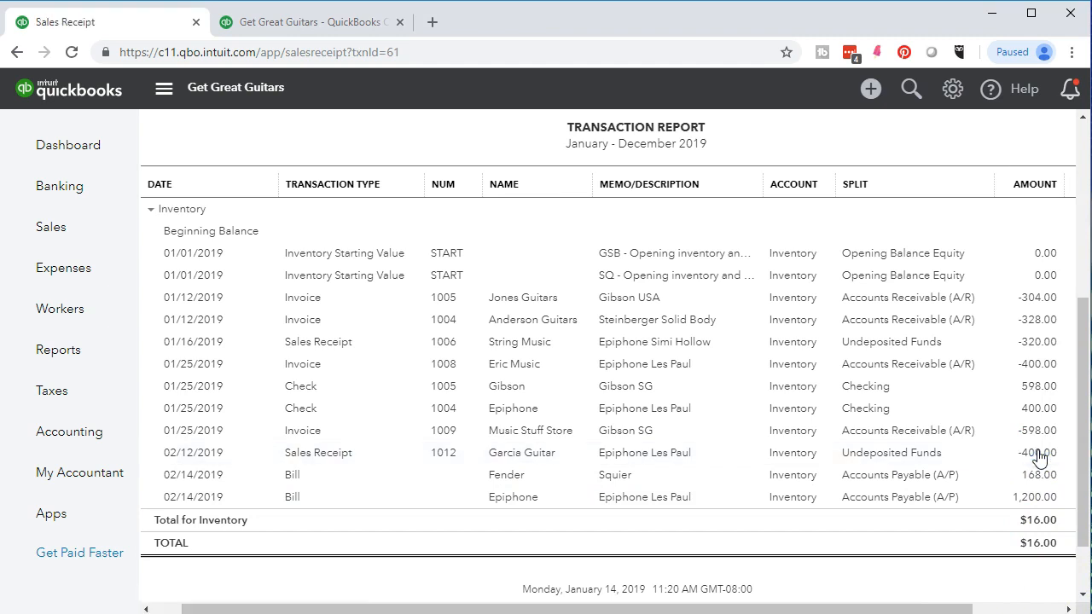
{"action": "scroll", "coordinate": [665, 456], "scroll_direction": "down", "scroll_amount": 3}
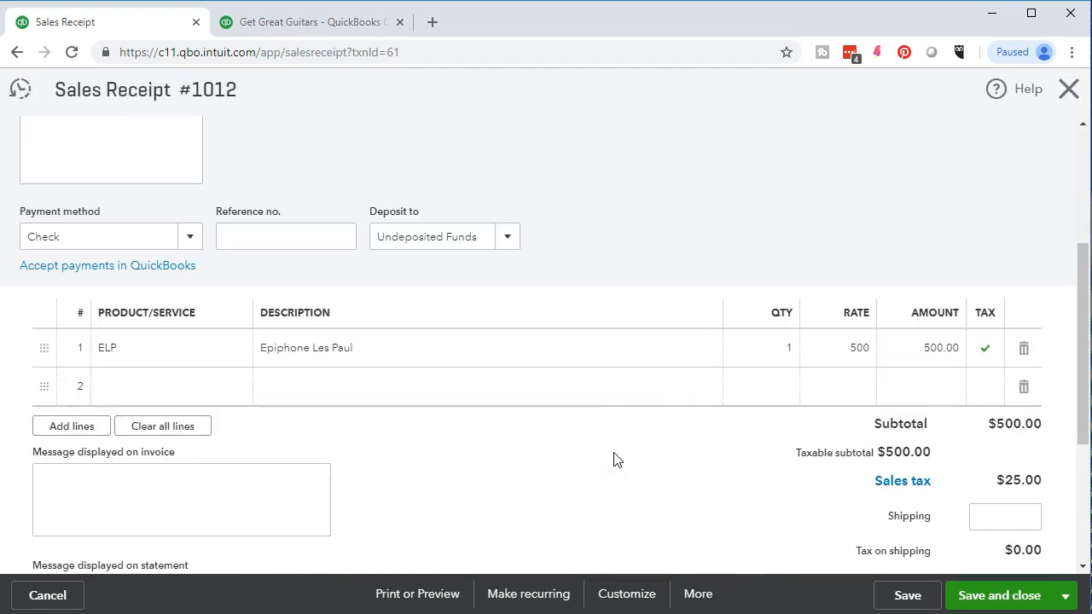
{"action": "scroll", "coordinate": [616, 459], "scroll_direction": "up", "scroll_amount": 3}
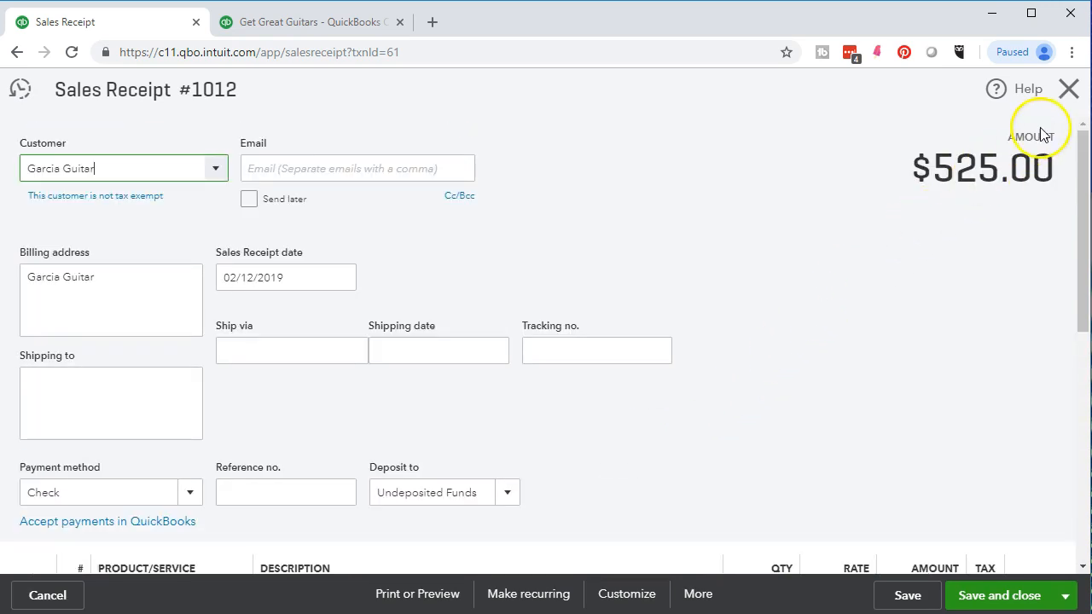
{"action": "left_click", "coordinate": [1067, 90]}
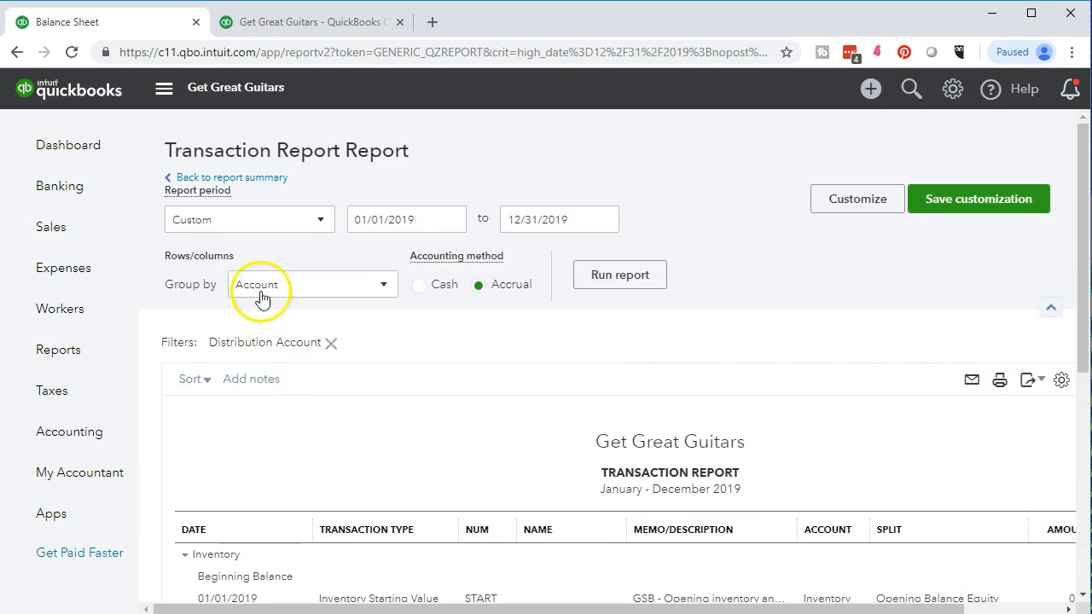
{"action": "left_click", "coordinate": [255, 179]}
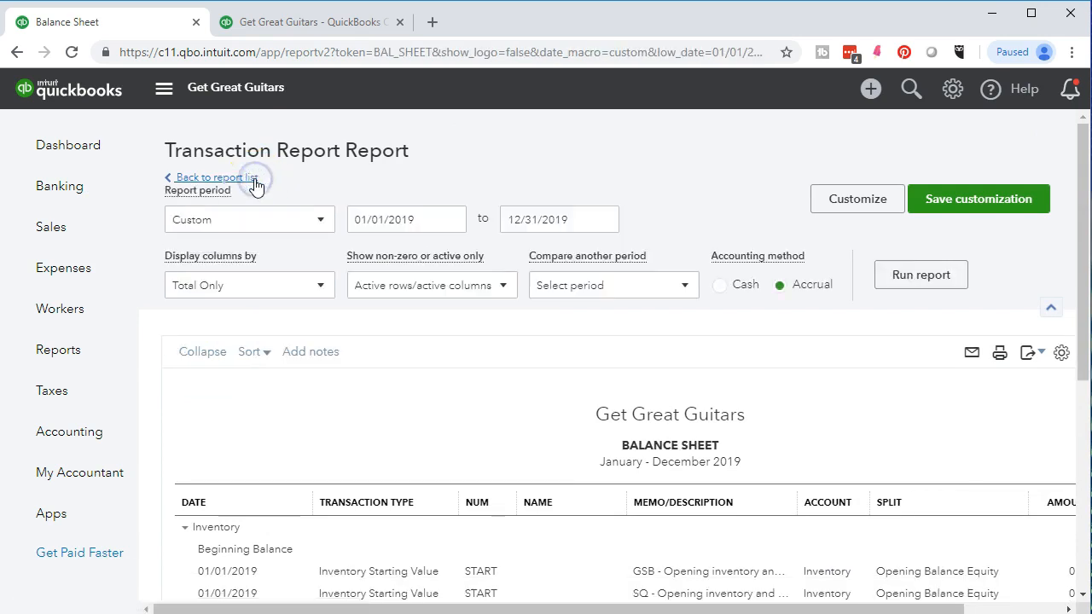
Examine the Cost of Goods Sold transactions behind the Profit and Loss report, and return to the report
{"action": "left_click", "coordinate": [299, 23]}
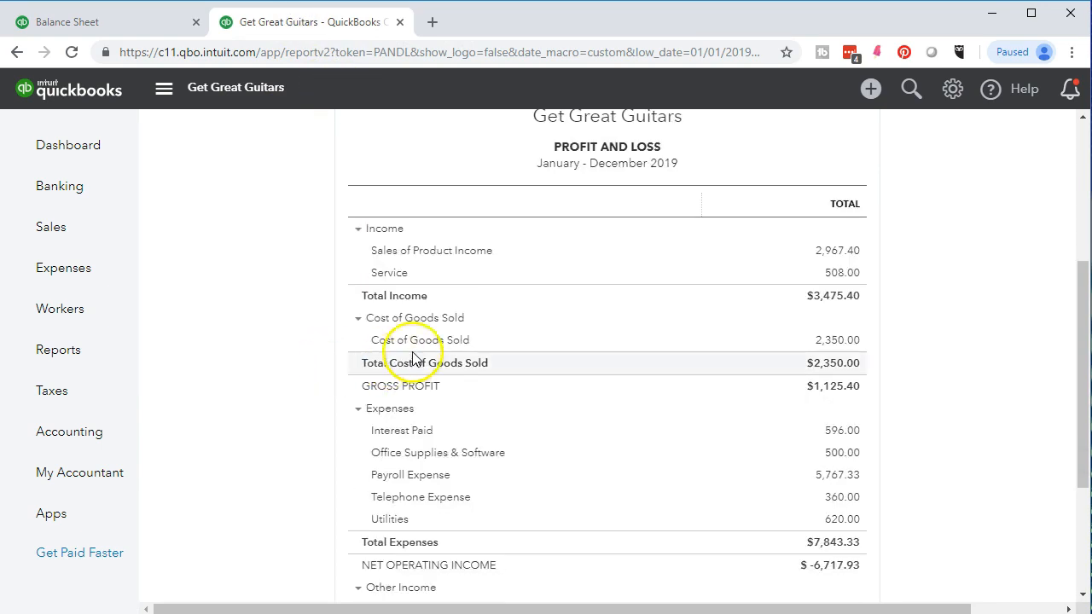
{"action": "left_click", "coordinate": [831, 346]}
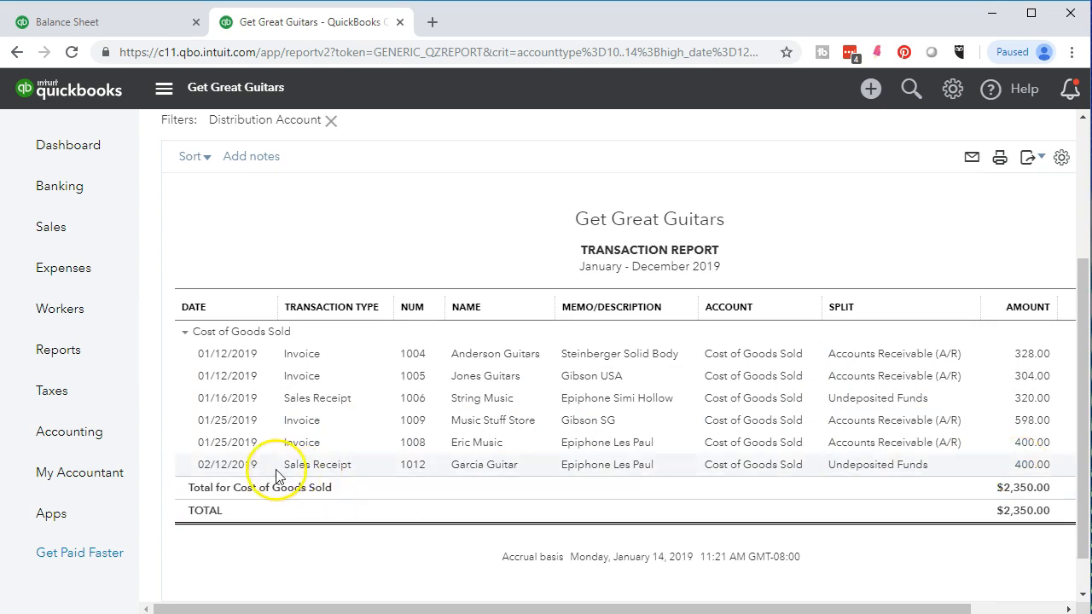
{"action": "scroll", "coordinate": [273, 469], "scroll_direction": "up", "scroll_amount": 3}
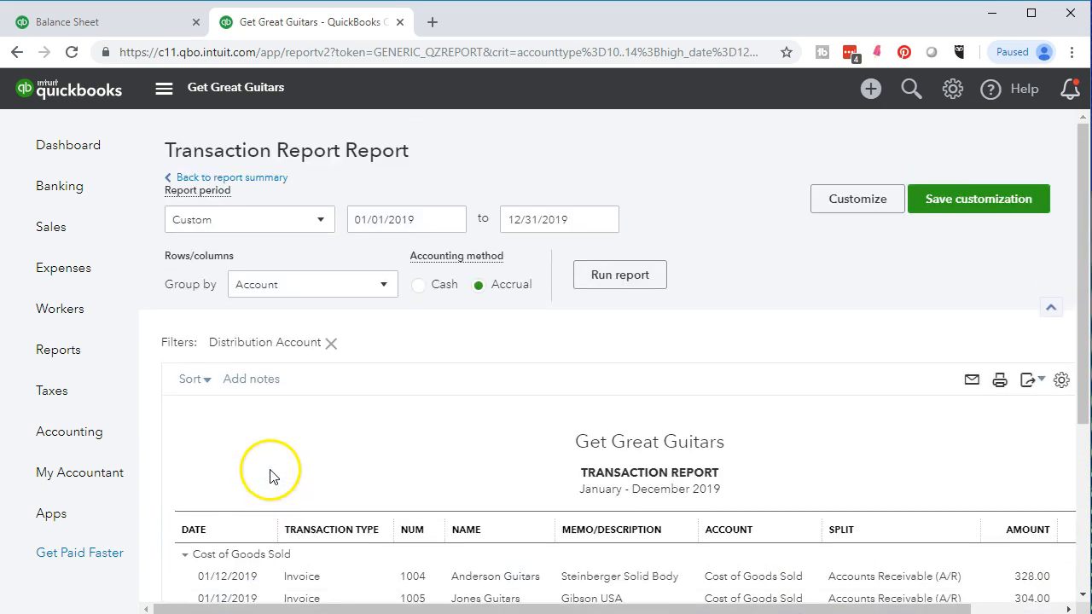
{"action": "left_click", "coordinate": [260, 179]}
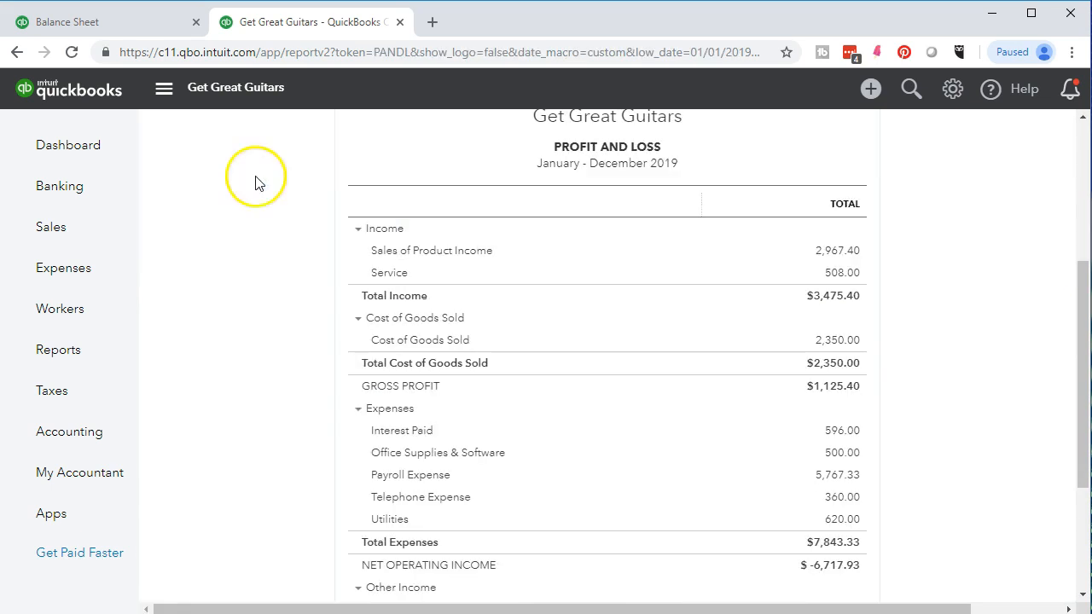
Check Undeposited Funds on the Balance Sheet, and duplicate the Profit and Loss browser tab
{"action": "left_click", "coordinate": [139, 30]}
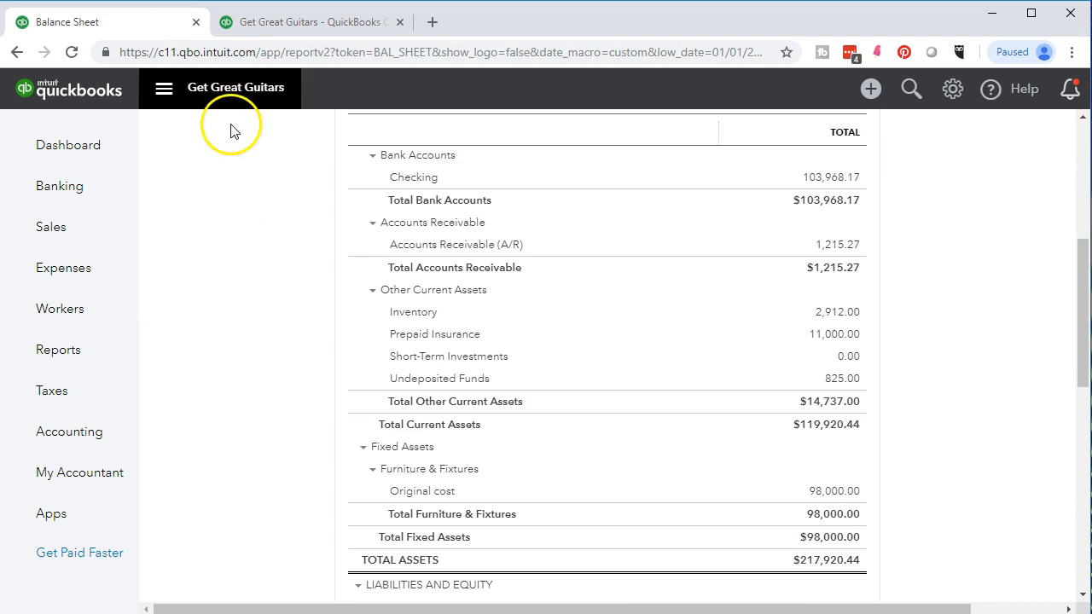
{"action": "scroll", "coordinate": [512, 432], "scroll_direction": "up", "scroll_amount": 4}
{"action": "scroll", "coordinate": [512, 432], "scroll_direction": "down", "scroll_amount": 3}
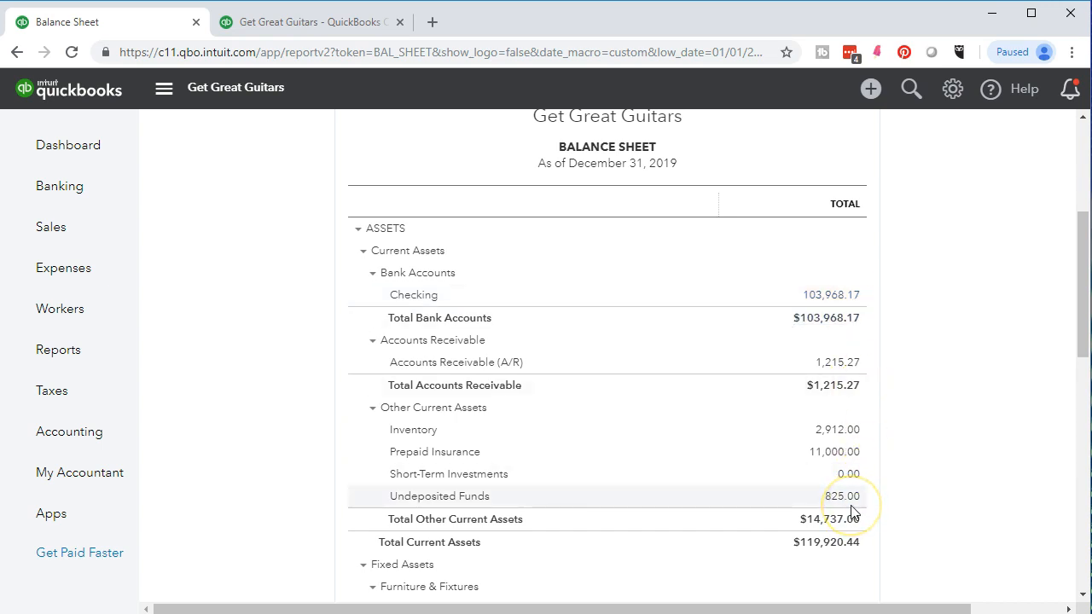
{"action": "left_click", "coordinate": [338, 23]}
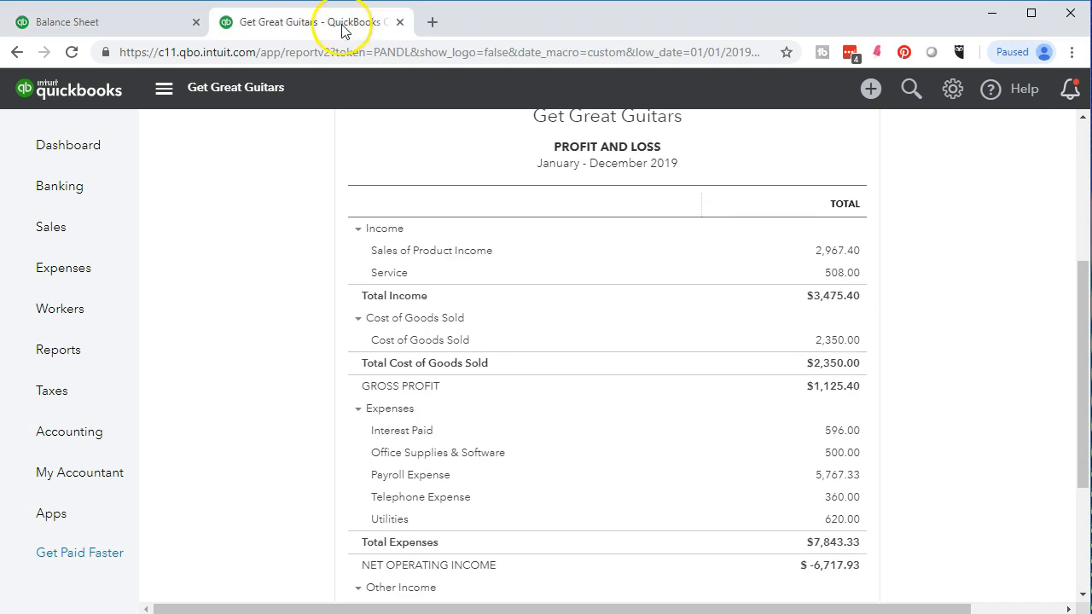
{"action": "right_click", "coordinate": [345, 31]}
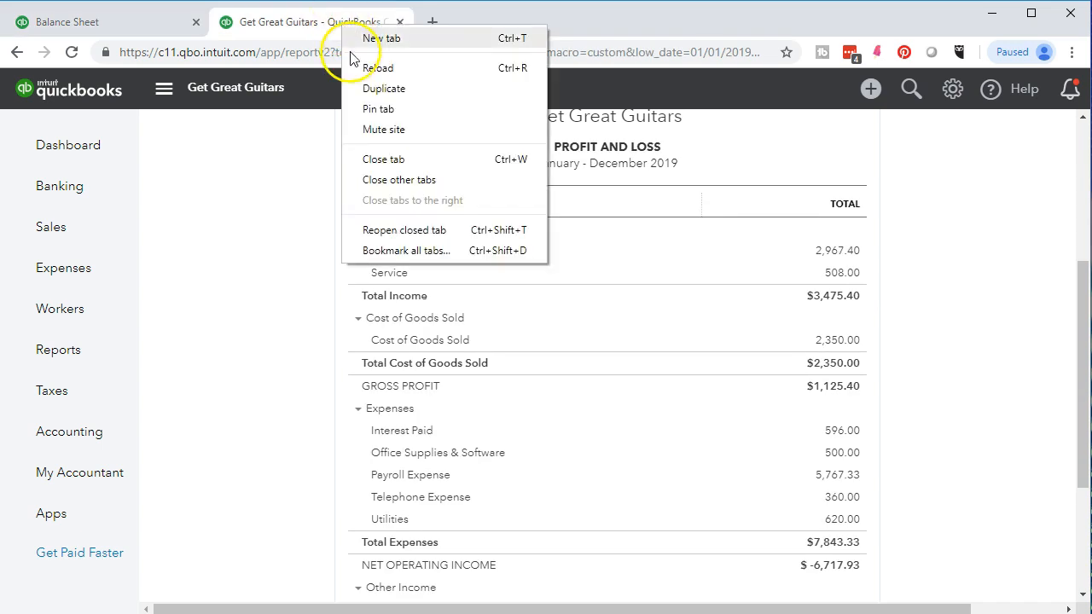
{"action": "left_click", "coordinate": [368, 88]}
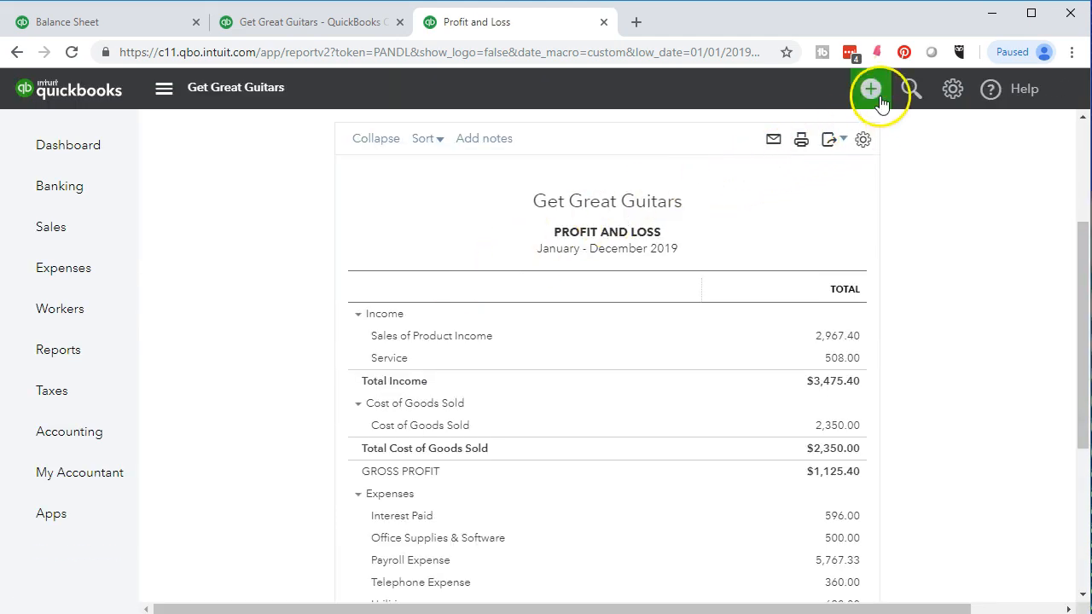
Create a bank deposit to Checking dated 02/12/2019, including the Garcia Guitar, Jones Guitars:3005 and Sam The Guitar Man:4002 payments
{"action": "left_click", "coordinate": [875, 97]}
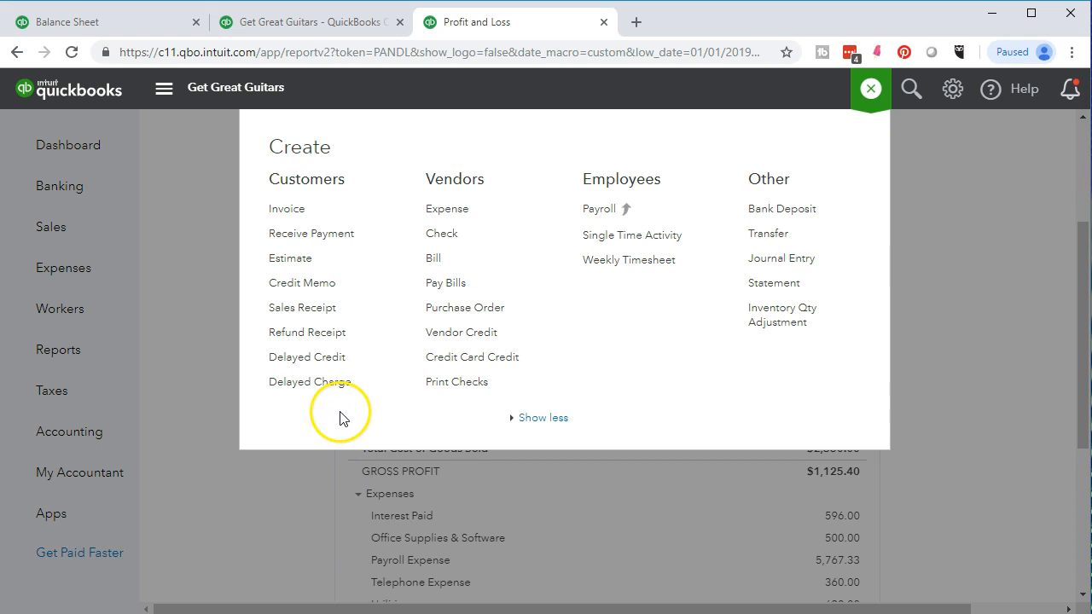
{"action": "left_click", "coordinate": [770, 221]}
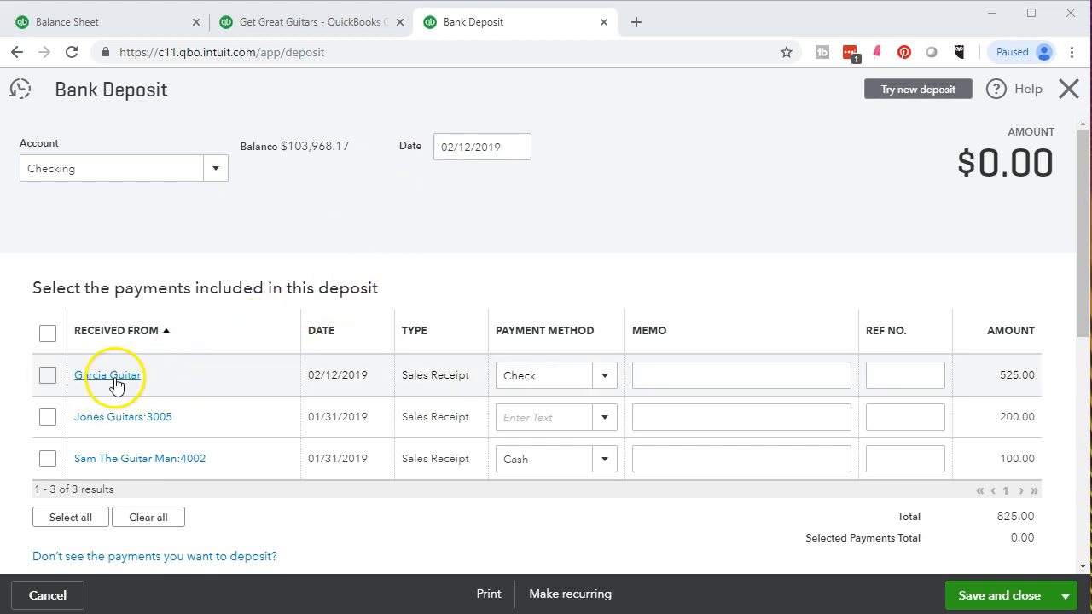
{"action": "left_click", "coordinate": [47, 376]}
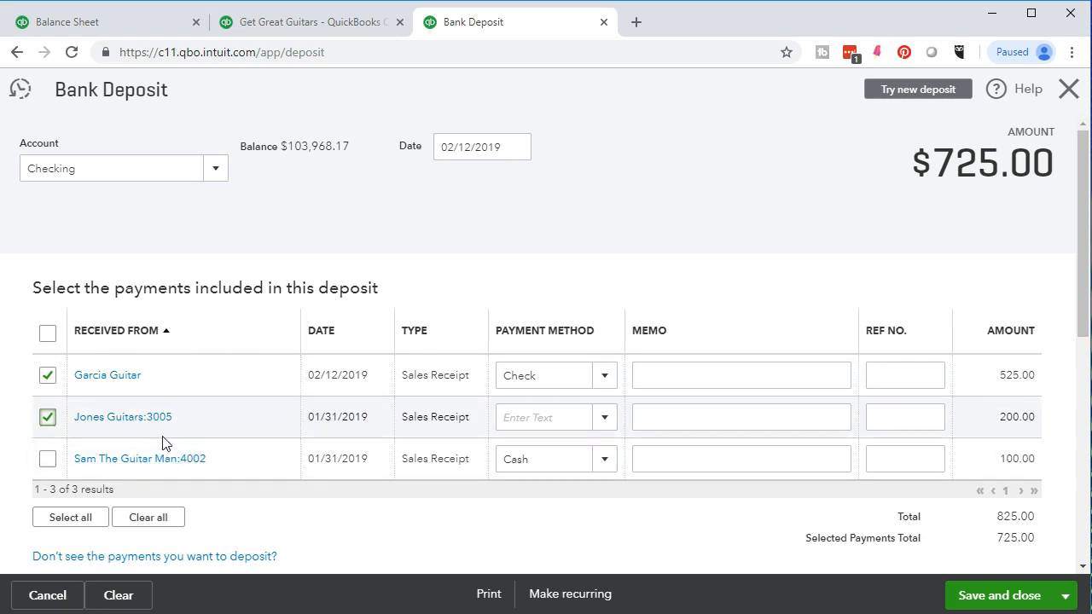
{"action": "left_click", "coordinate": [47, 459]}
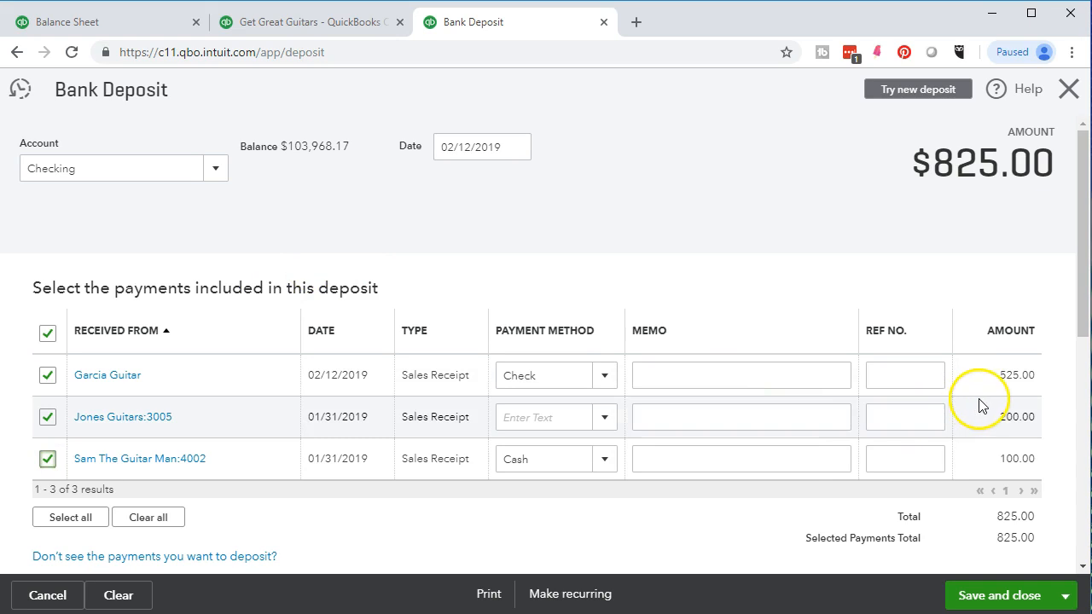
Review the deposit's selected payments and additional funds section, and save and close the deposit
{"action": "scroll", "coordinate": [978, 474], "scroll_direction": "down", "scroll_amount": 1}
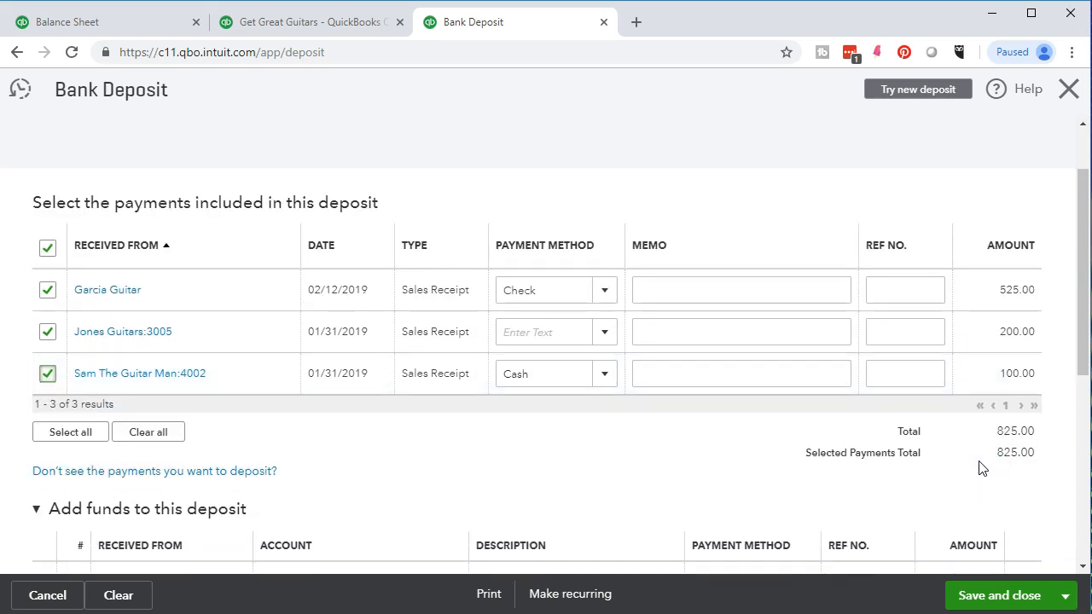
{"action": "scroll", "coordinate": [490, 239], "scroll_direction": "up", "scroll_amount": 1}
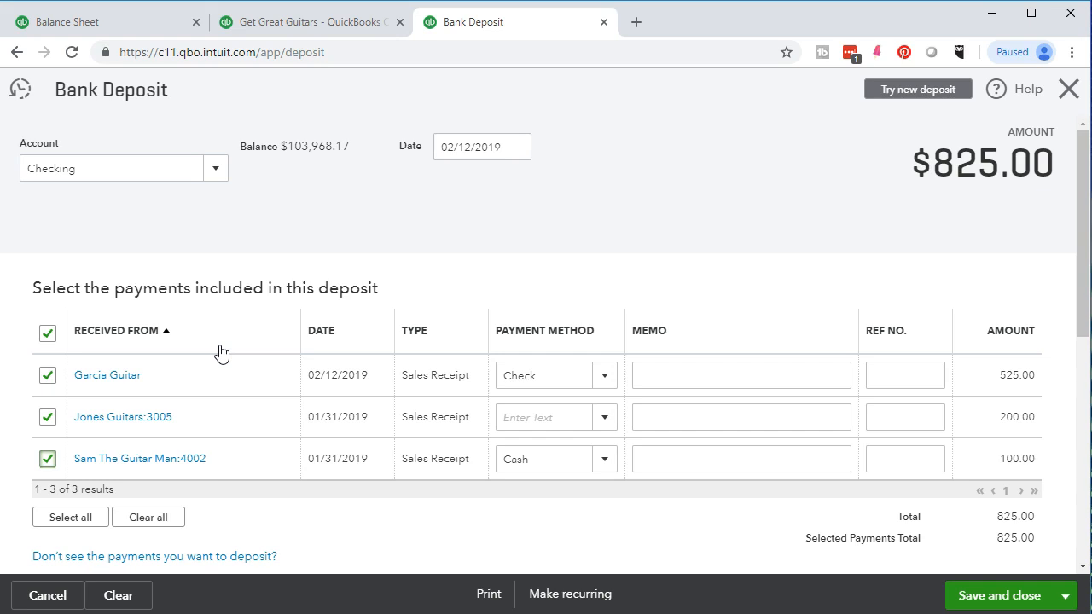
{"action": "scroll", "coordinate": [220, 351], "scroll_direction": "down", "scroll_amount": 4}
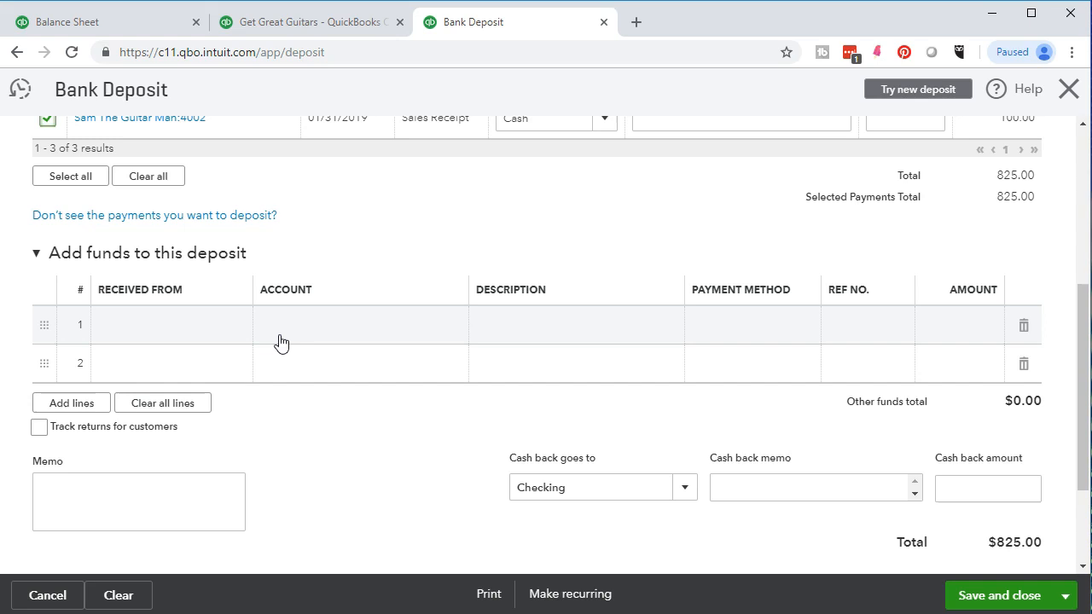
{"action": "scroll", "coordinate": [282, 343], "scroll_direction": "up", "scroll_amount": 4}
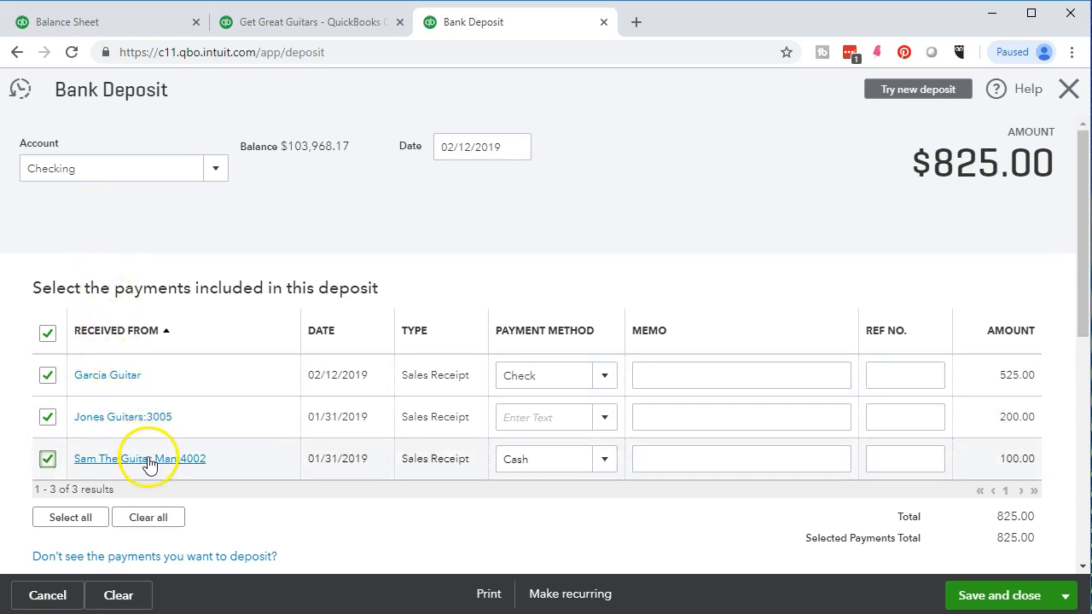
{"action": "scroll", "coordinate": [150, 467], "scroll_direction": "down", "scroll_amount": 4}
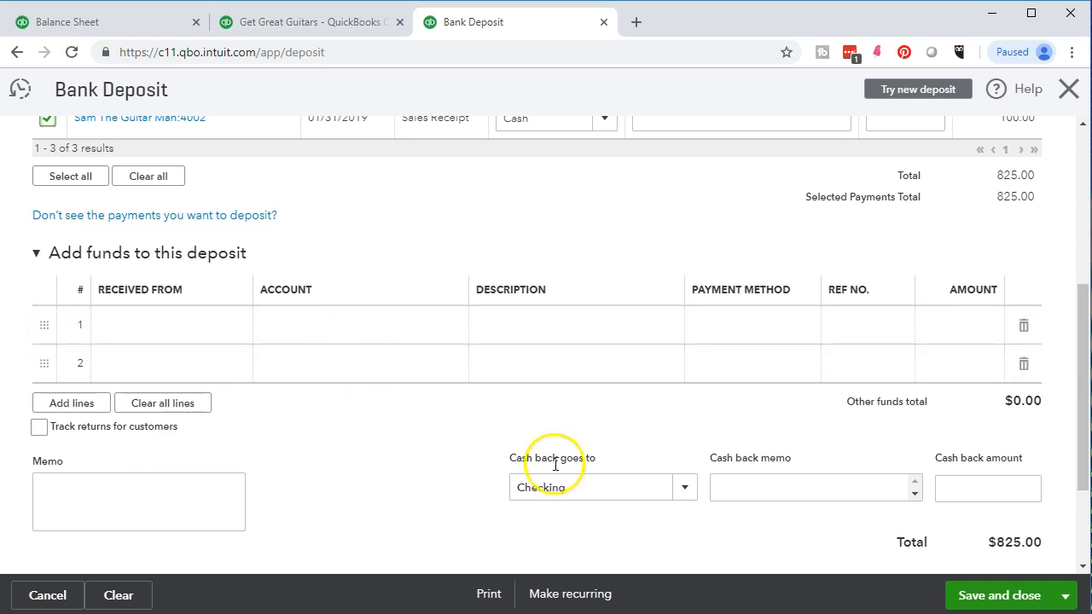
{"action": "left_click", "coordinate": [997, 597]}
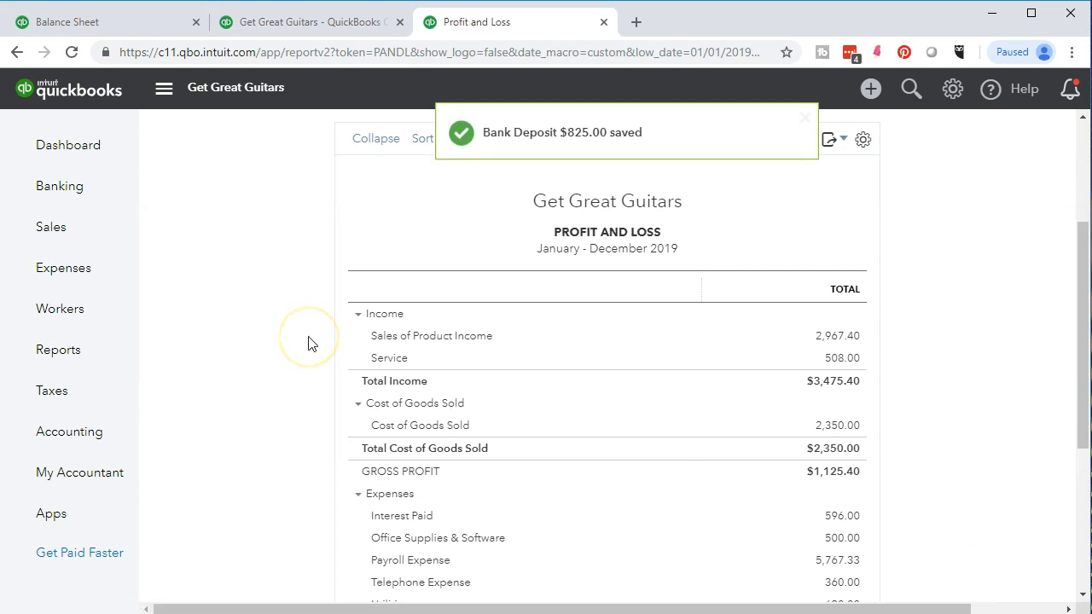
Rerun the 2019 Balance Sheet to include the new bank deposit
{"action": "left_click", "coordinate": [141, 33]}
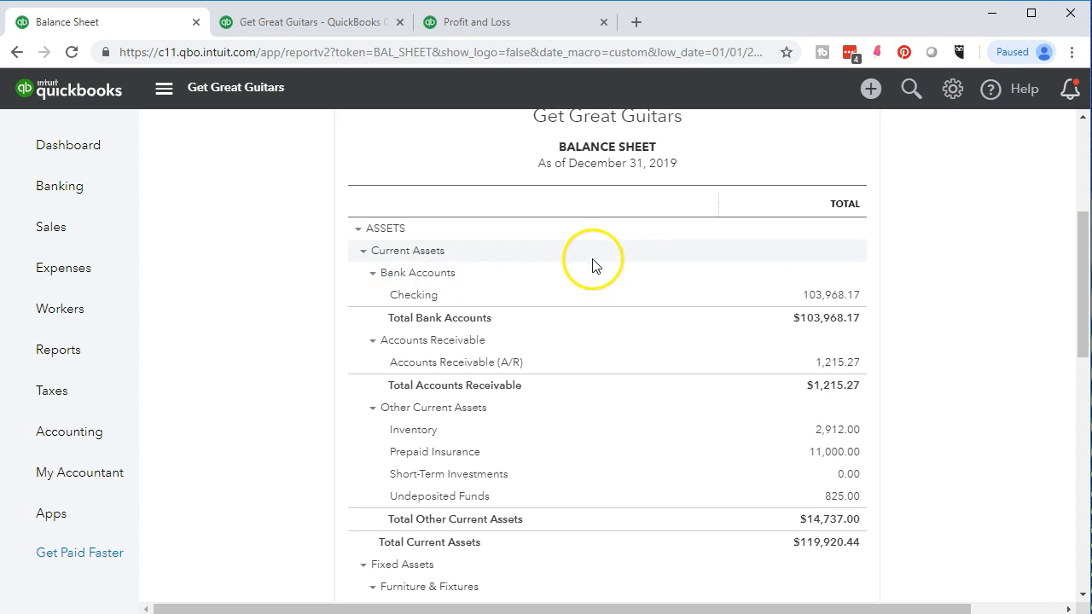
{"action": "scroll", "coordinate": [594, 263], "scroll_direction": "up", "scroll_amount": 3}
{"action": "left_click", "coordinate": [894, 239]}
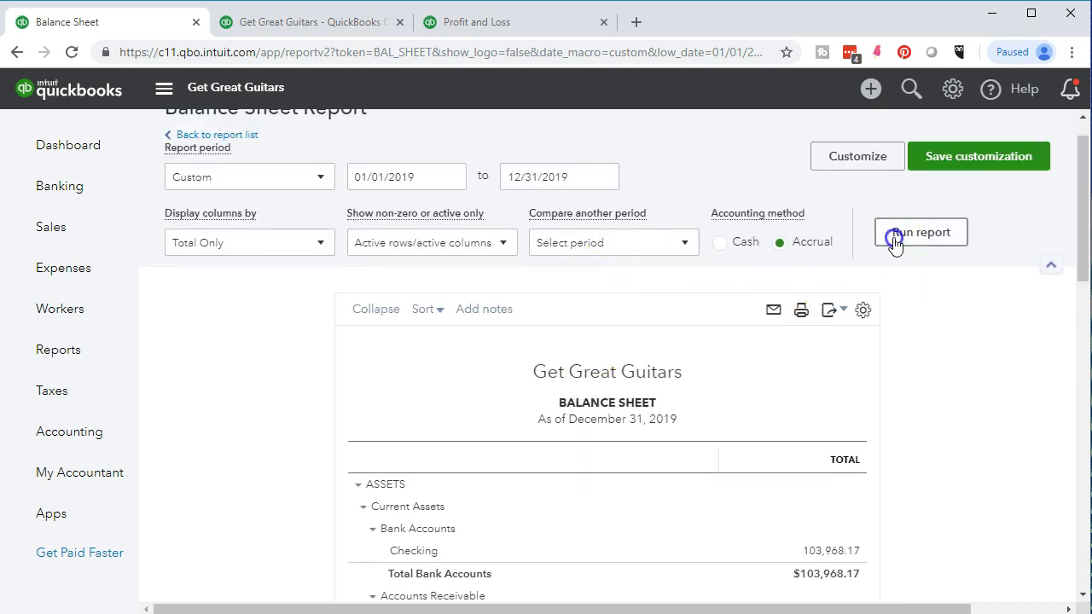
Trace the Balance Sheet's Checking balance to the 02/12/2019 deposit, and return to the Balance Sheet
{"action": "scroll", "coordinate": [894, 242], "scroll_direction": "down", "scroll_amount": 2}
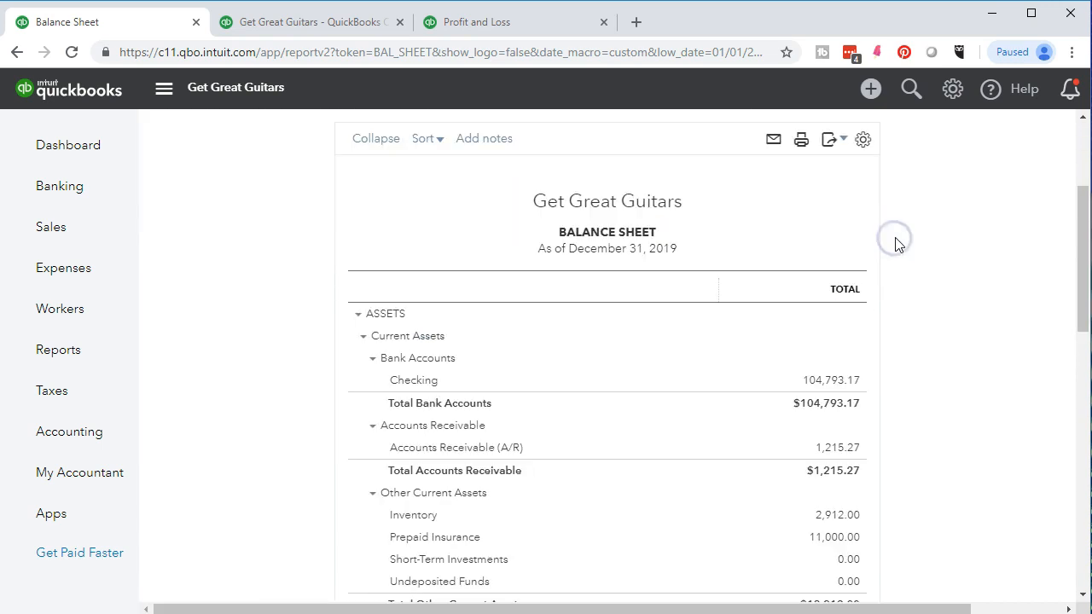
{"action": "left_click", "coordinate": [841, 390]}
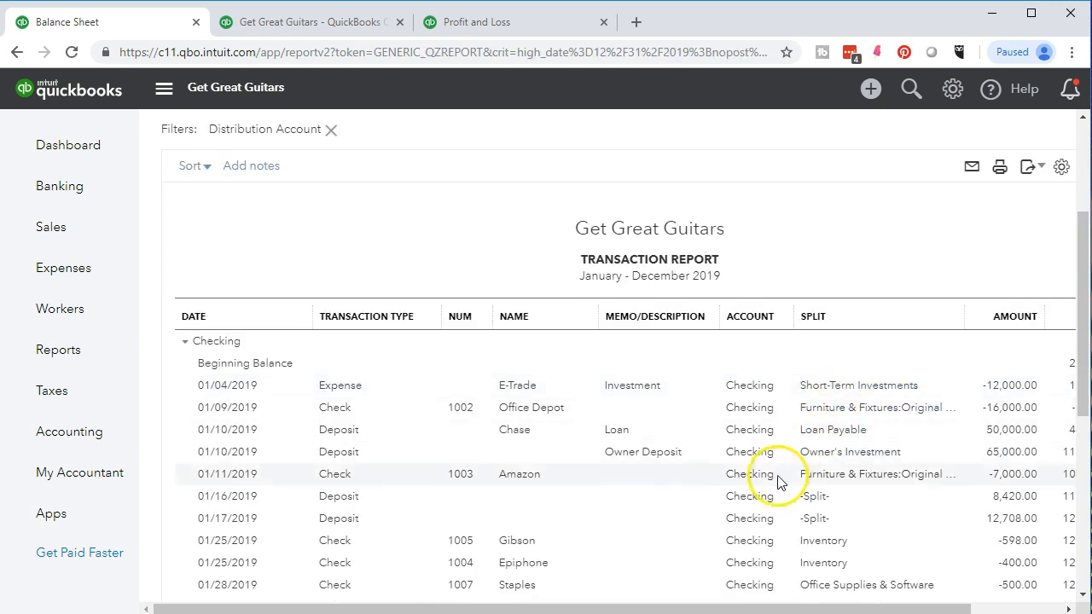
{"action": "scroll", "coordinate": [793, 578], "scroll_direction": "down", "scroll_amount": 5}
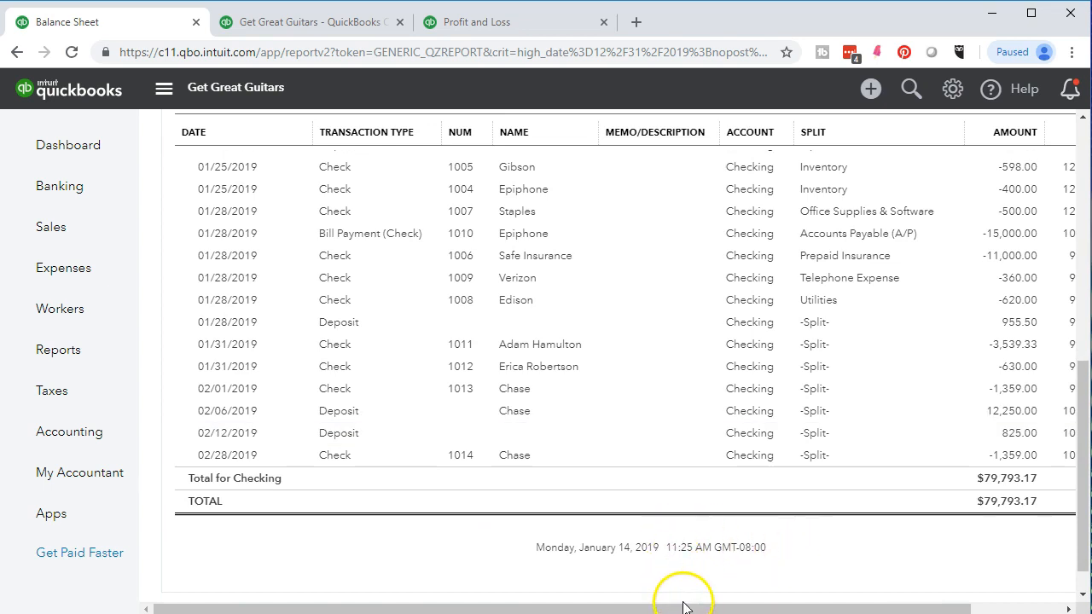
{"action": "left_click", "coordinate": [1016, 433]}
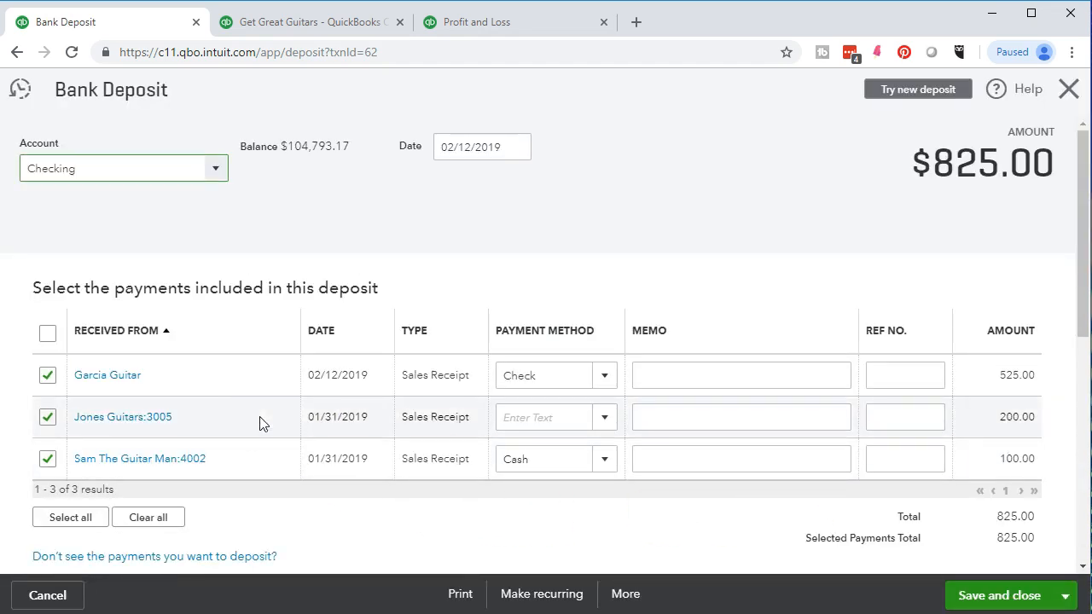
{"action": "left_click", "coordinate": [1064, 94]}
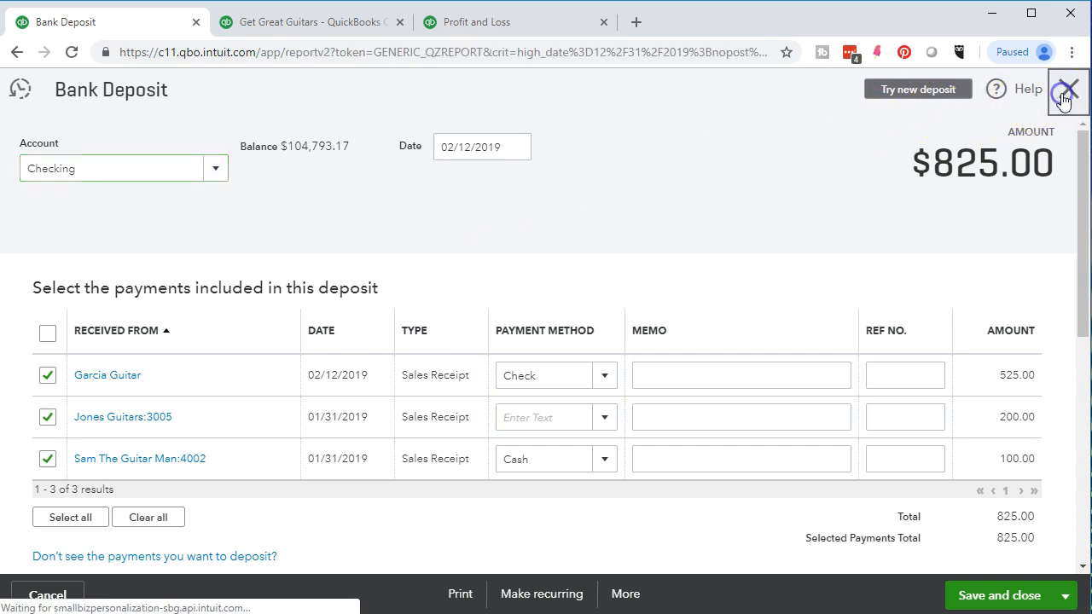
{"action": "scroll", "coordinate": [219, 487], "scroll_direction": "up", "scroll_amount": 7}
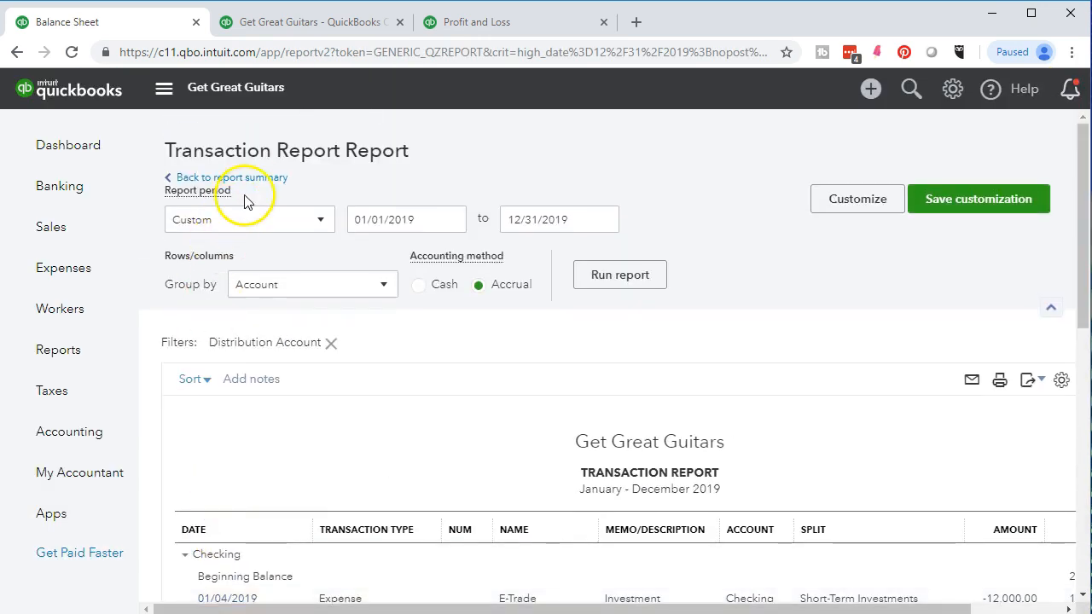
{"action": "left_click", "coordinate": [253, 178]}
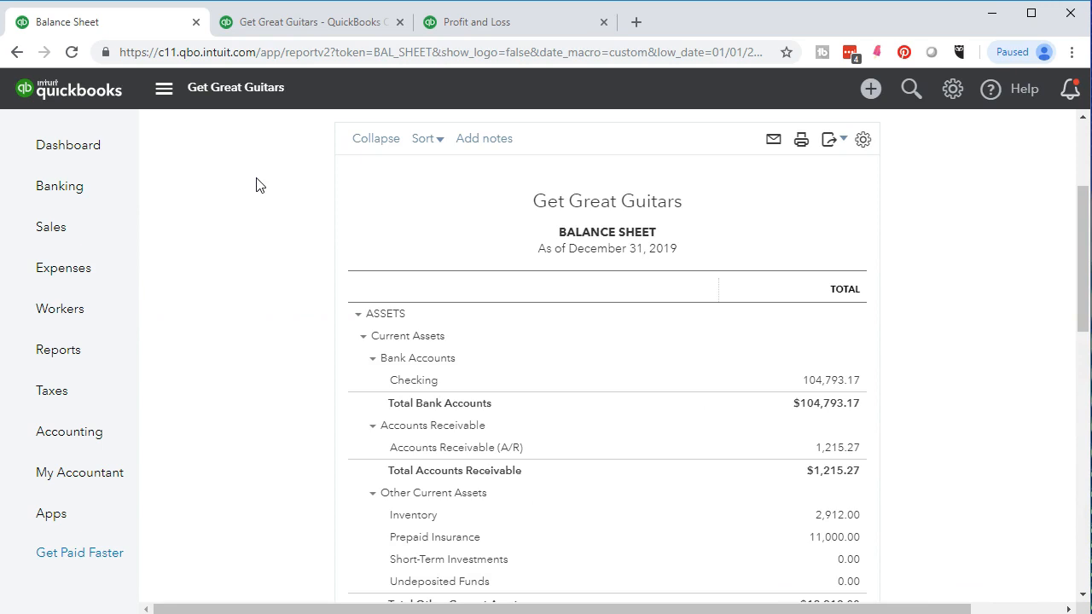
Examine the Undeposited Funds transactions behind the Balance Sheet, and open the deposit from its -200.00 entry
{"action": "scroll", "coordinate": [280, 390], "scroll_direction": "down", "scroll_amount": 2}
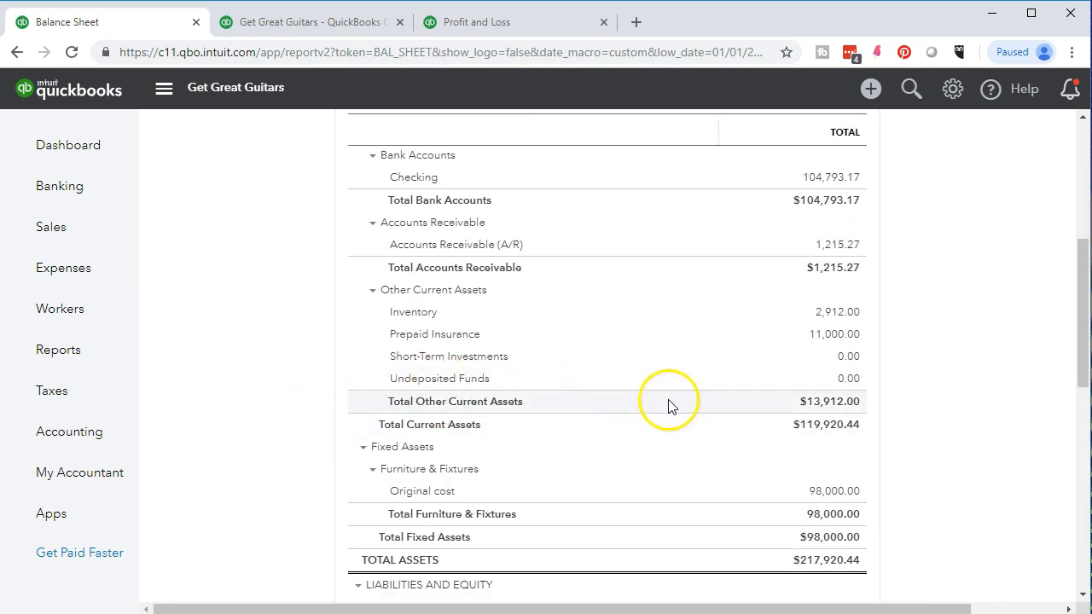
{"action": "left_click", "coordinate": [850, 385]}
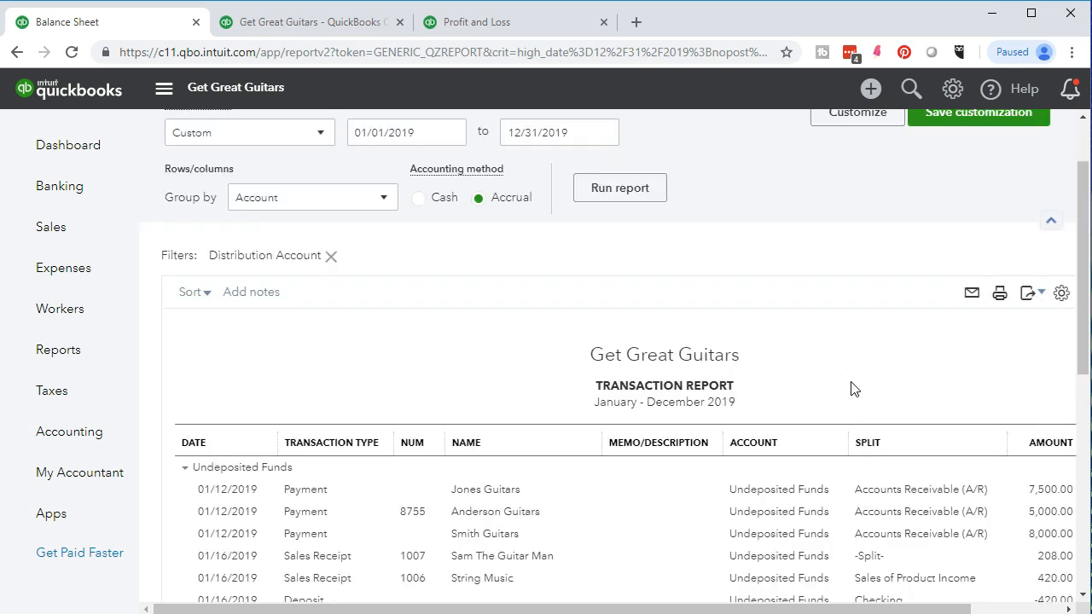
{"action": "scroll", "coordinate": [853, 390], "scroll_direction": "down", "scroll_amount": 6}
{"action": "left_click_drag", "start_coordinate": [863, 608], "coordinate": [932, 608]}
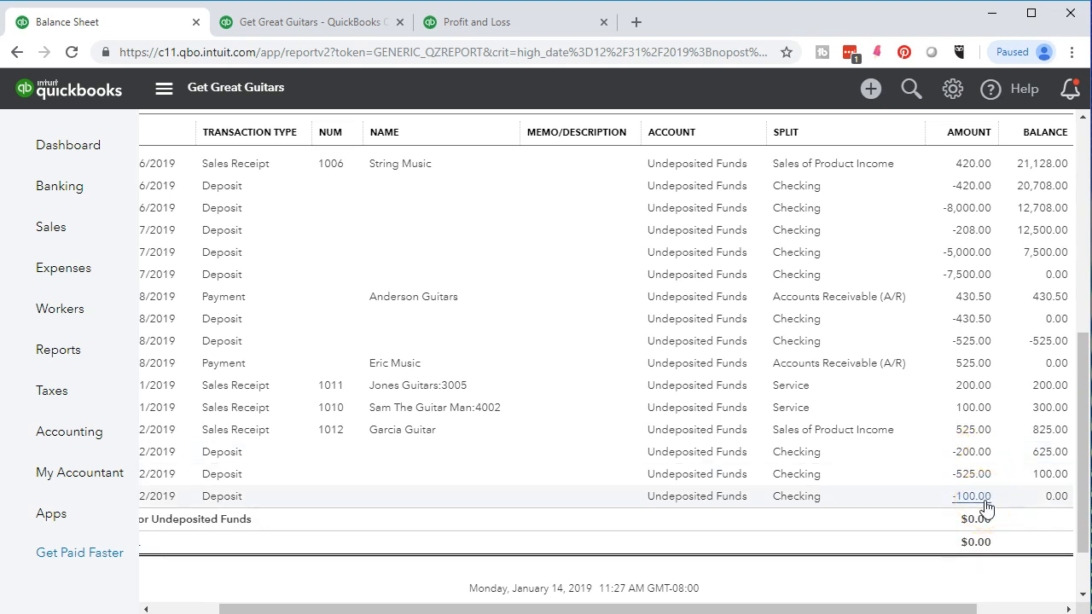
{"action": "left_click", "coordinate": [970, 452]}
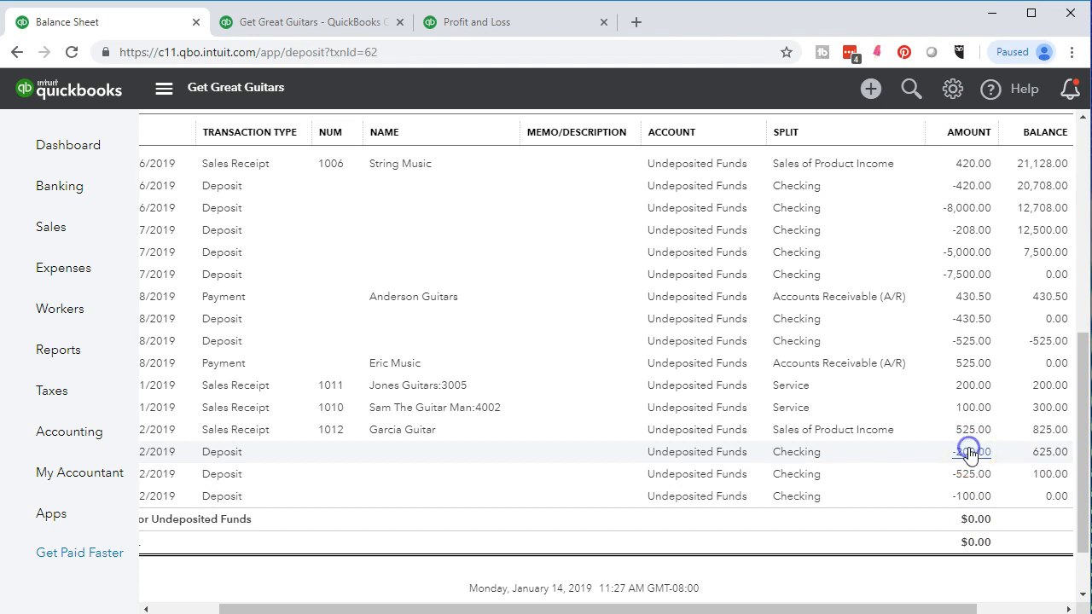